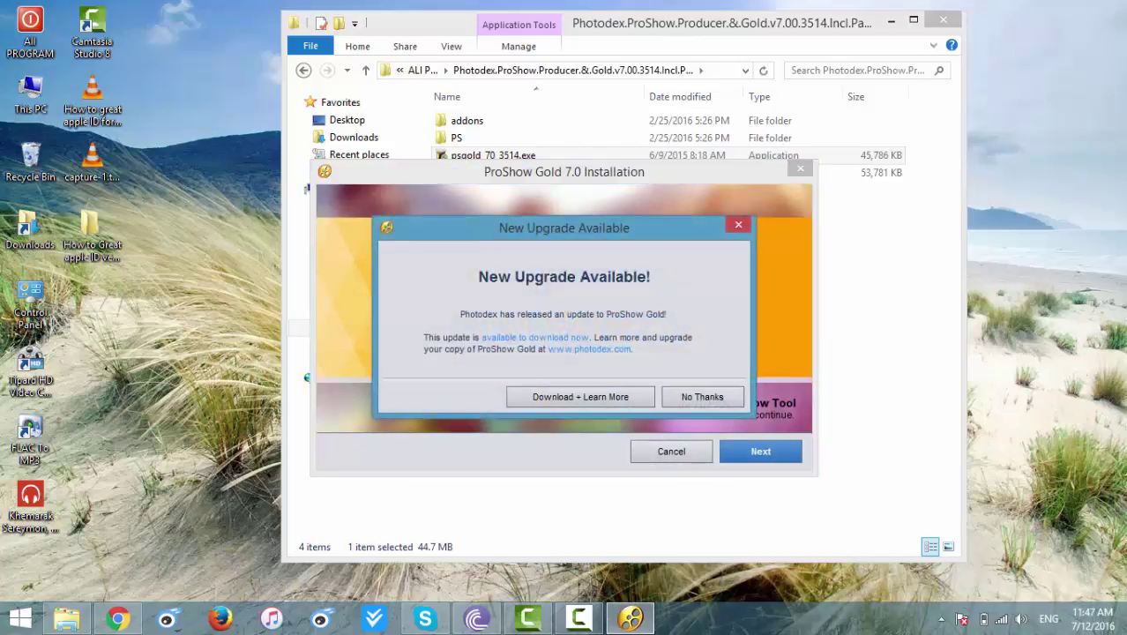
Decline the upgrade offer, install ProShow Gold 7.0 as a trial with the default folder and shortcuts, and finish without restarting
left_click(693, 399)
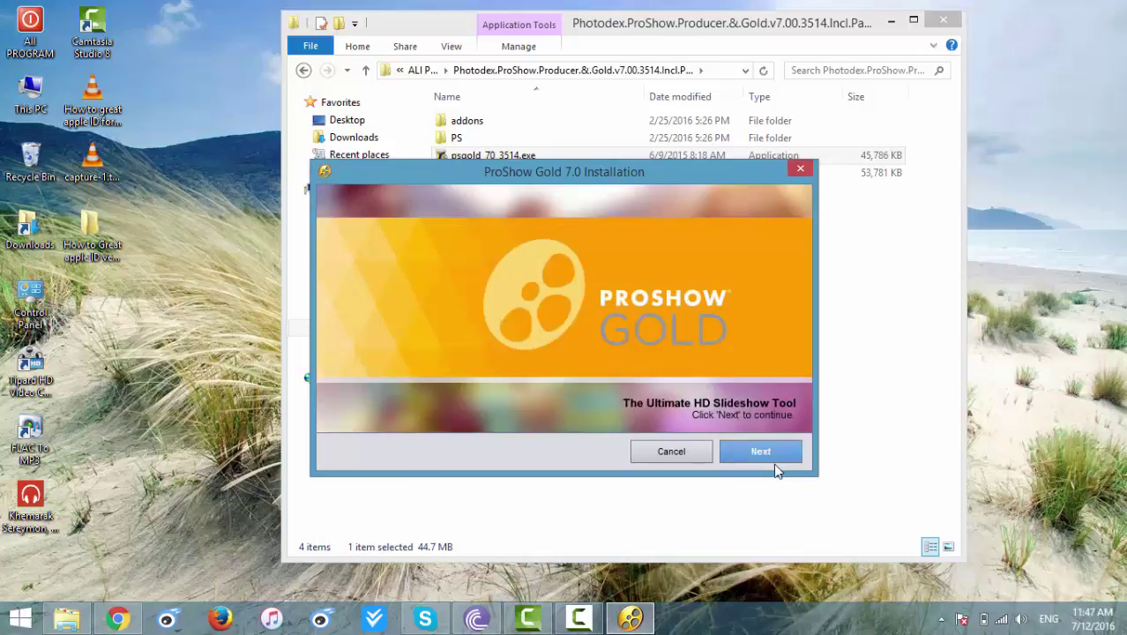
left_click(760, 451)
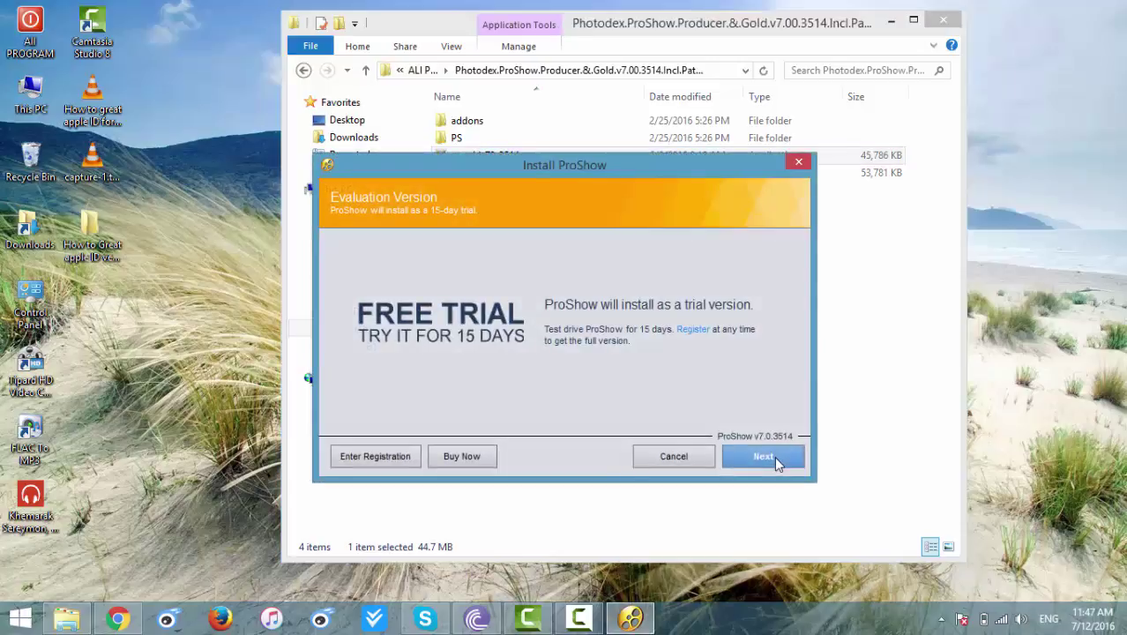
left_click(771, 456)
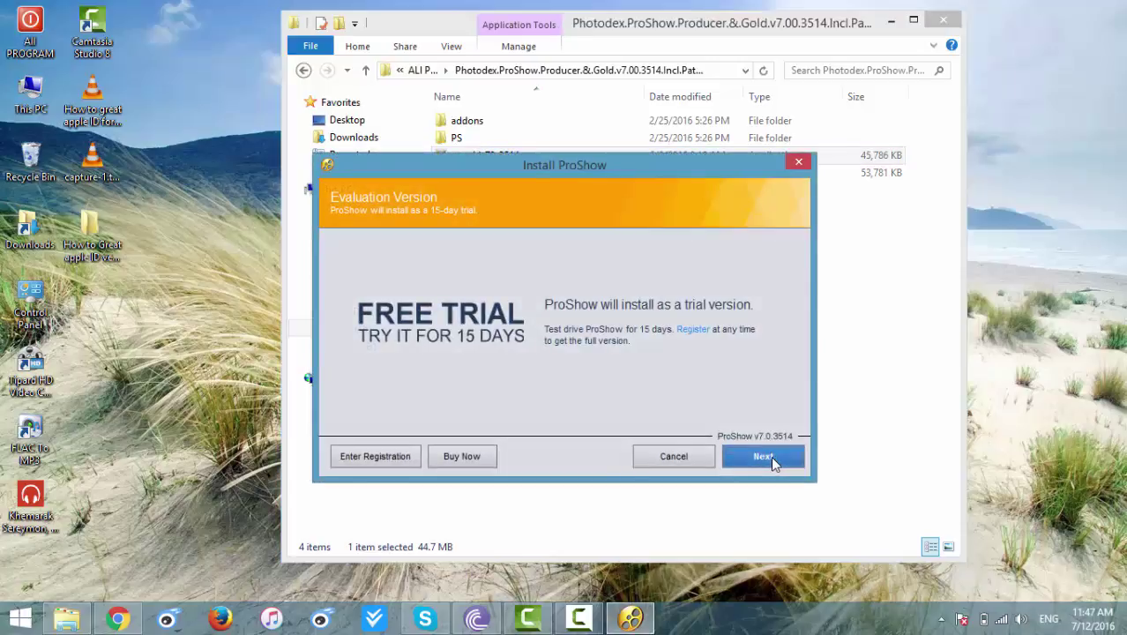
left_click(771, 456)
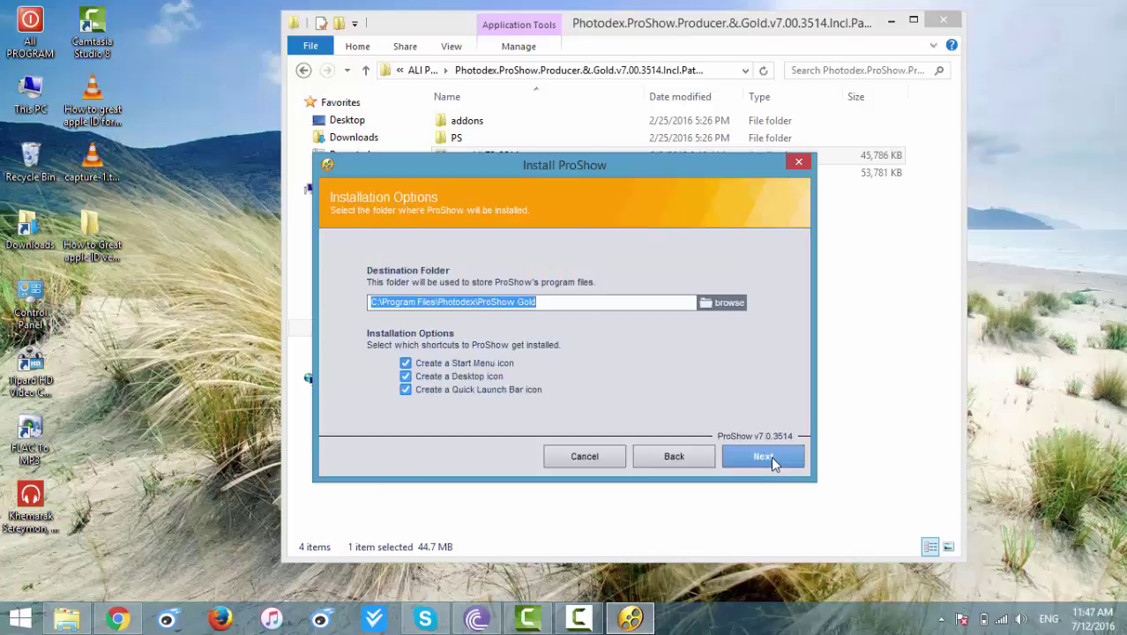
left_click(771, 456)
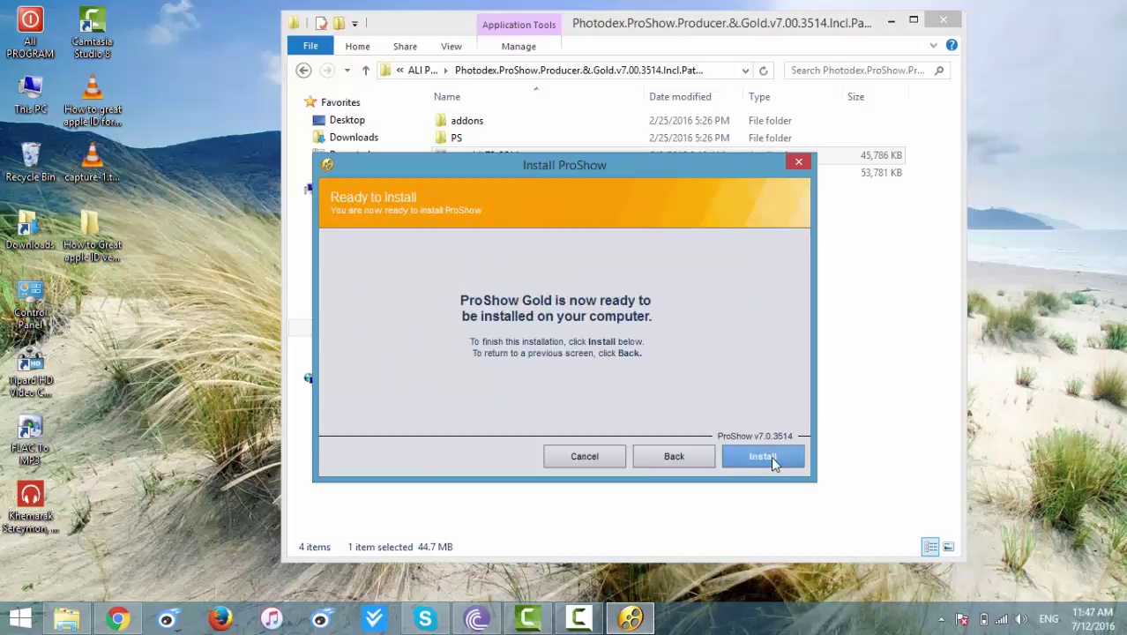
left_click(771, 456)
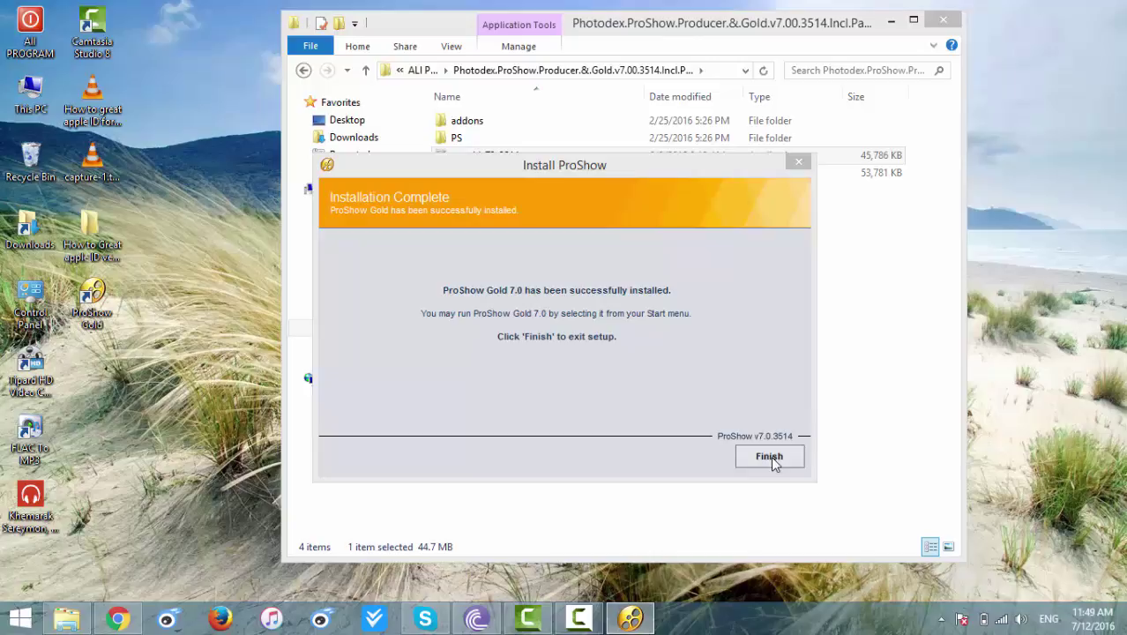
left_click(769, 457)
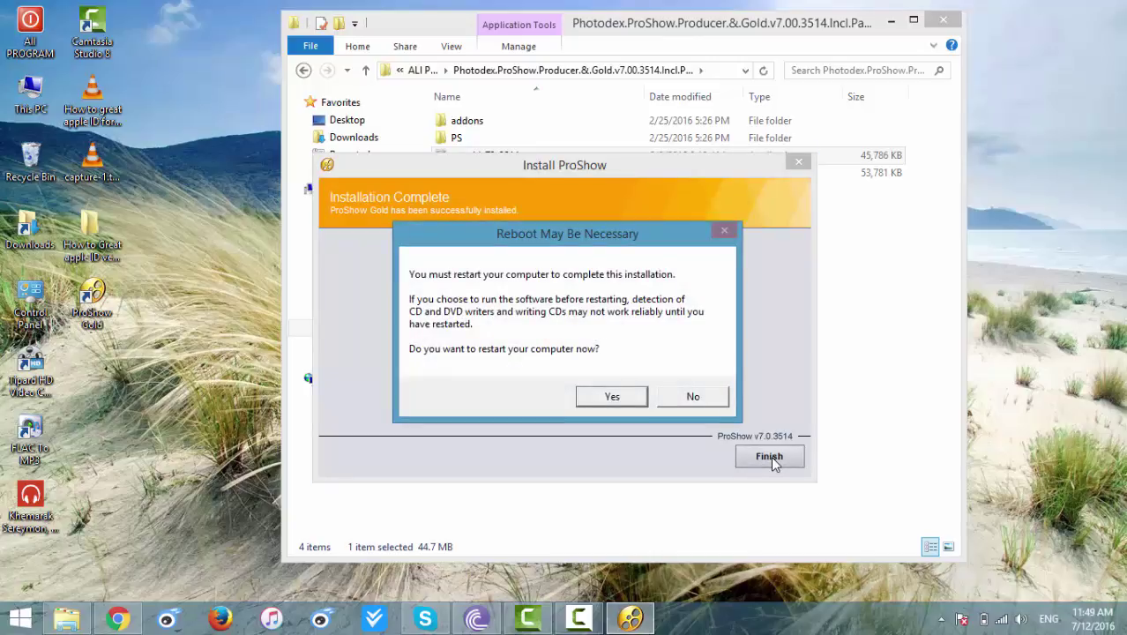
left_click(693, 397)
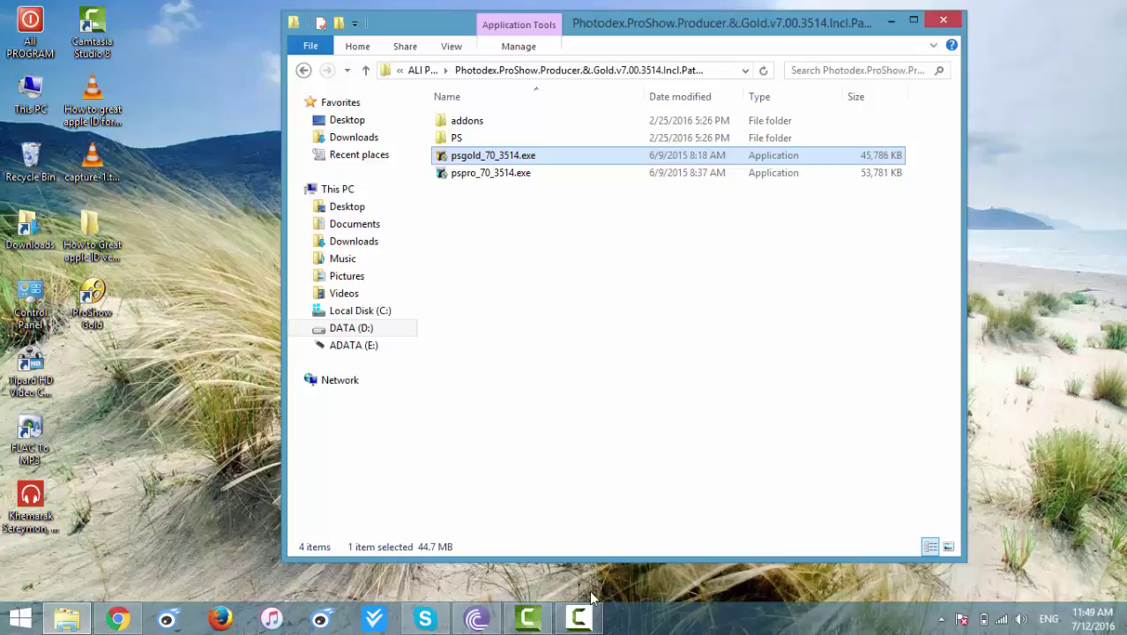
Open the PS folder, try to run proshow.gold.7.0-patch.exe, and close the patch program
double_click(469, 141)
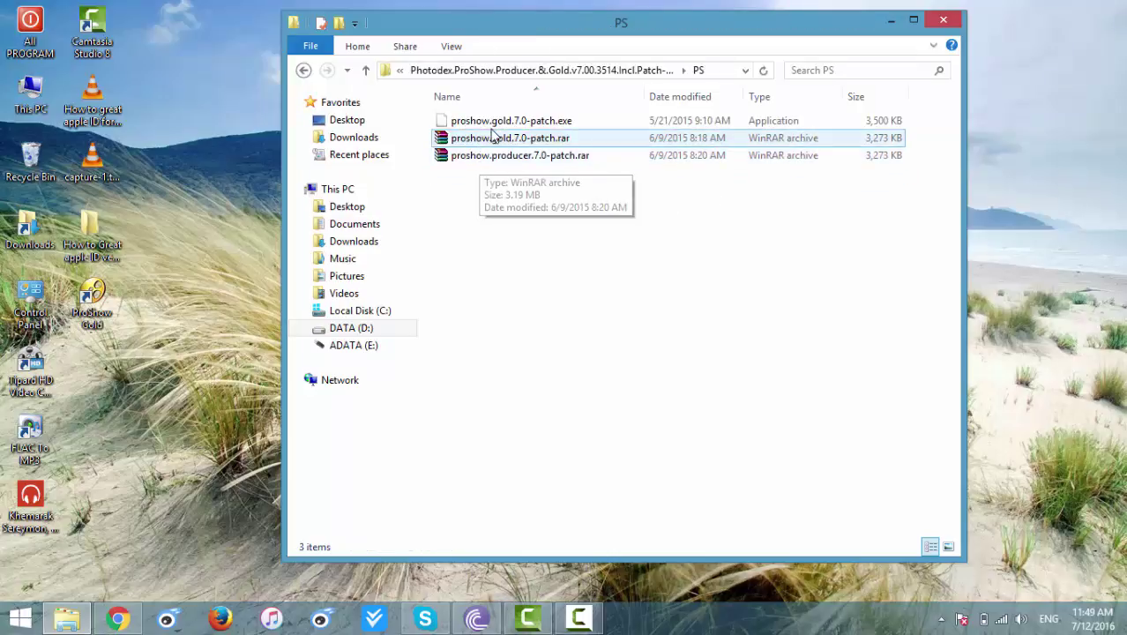
left_click(492, 128)
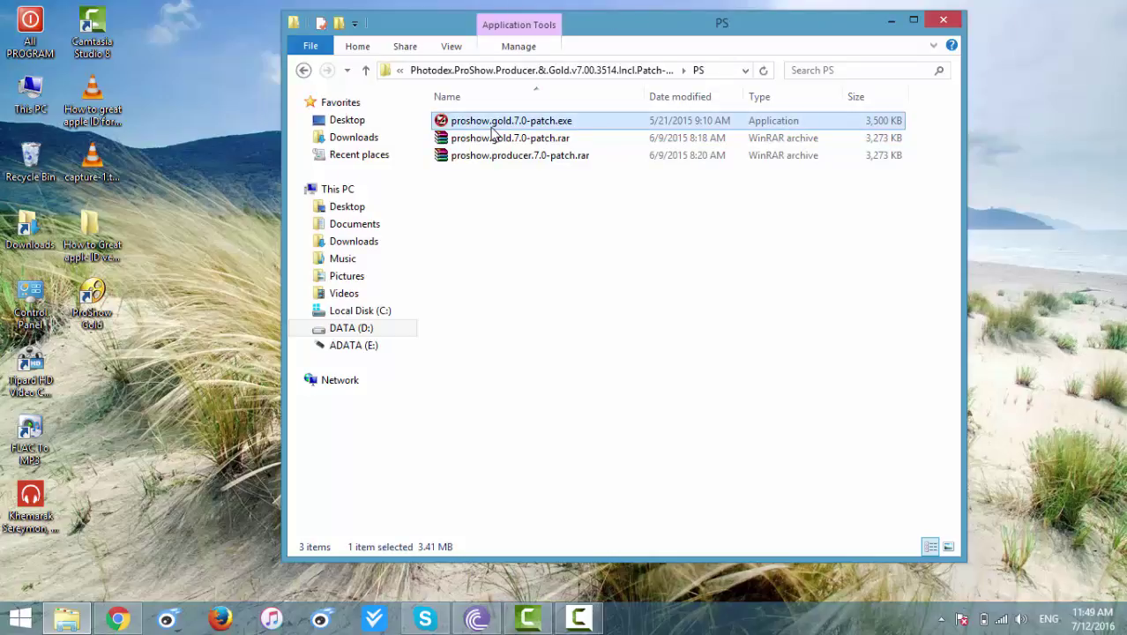
double_click(494, 131)
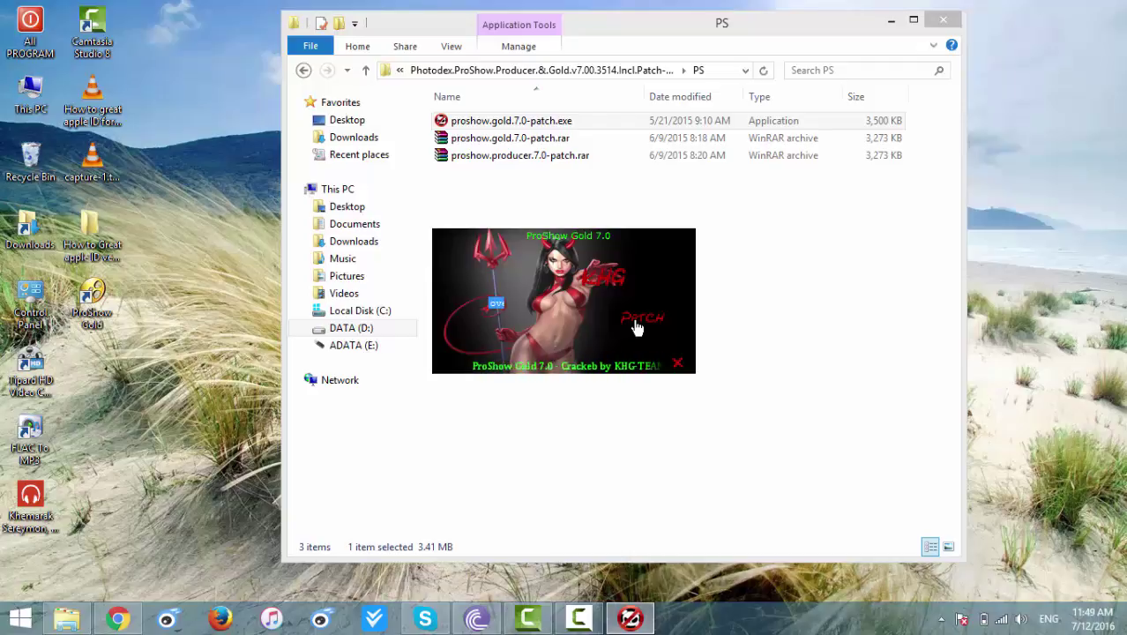
left_click(637, 328)
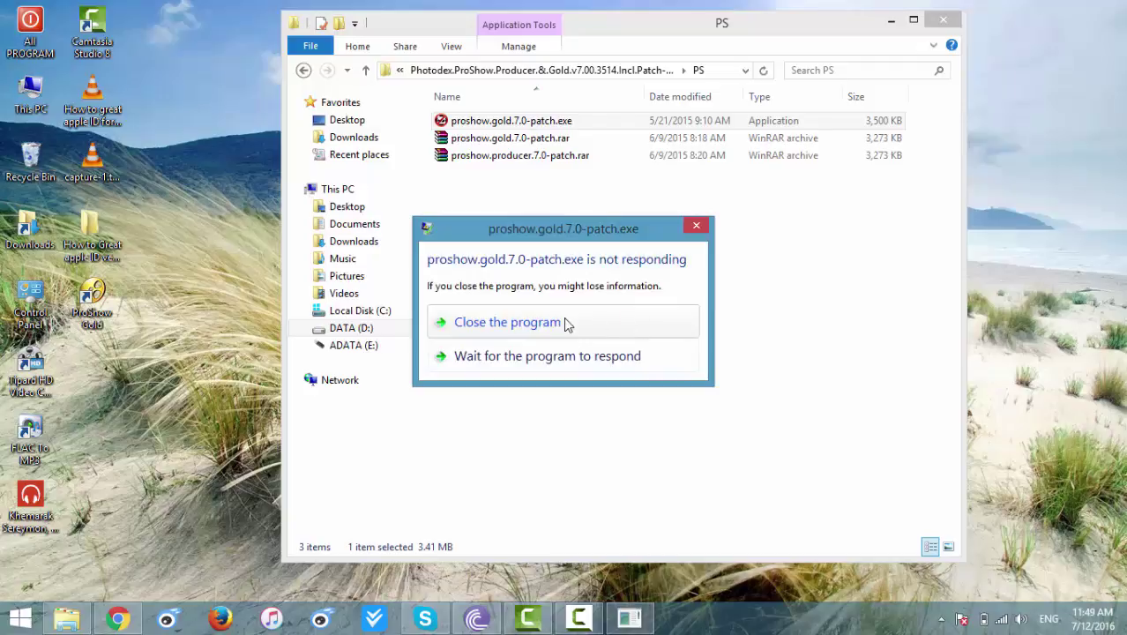
left_click(559, 327)
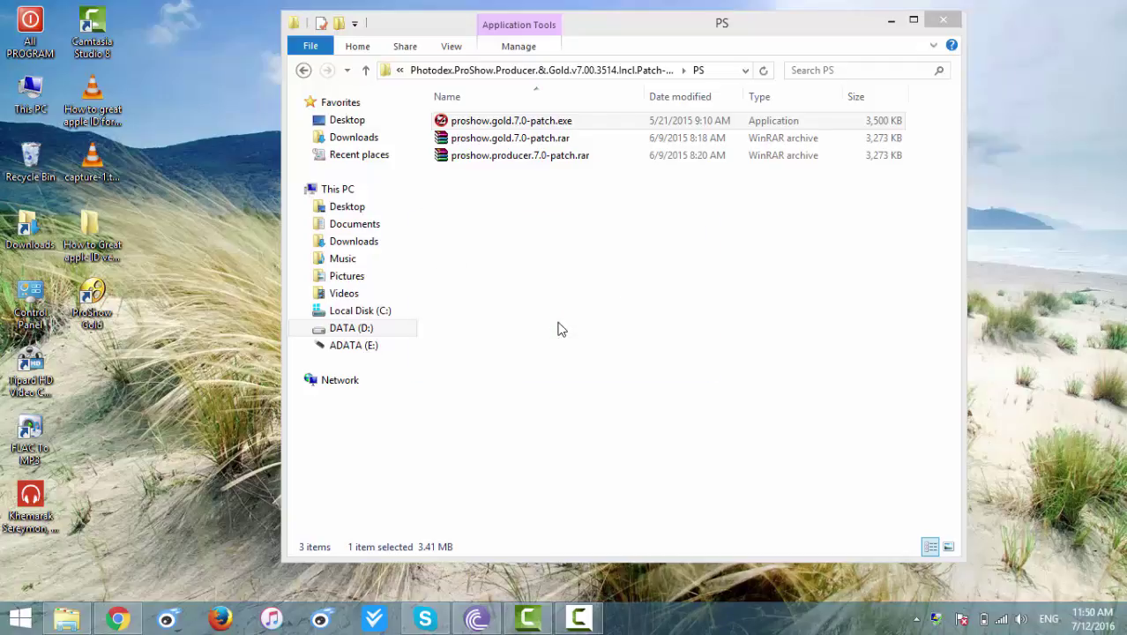
Copy proshow.gold.7.0-patch.exe into C:\Program Files\Photodex\ProShow Gold and close the folder window
right_click(496, 126)
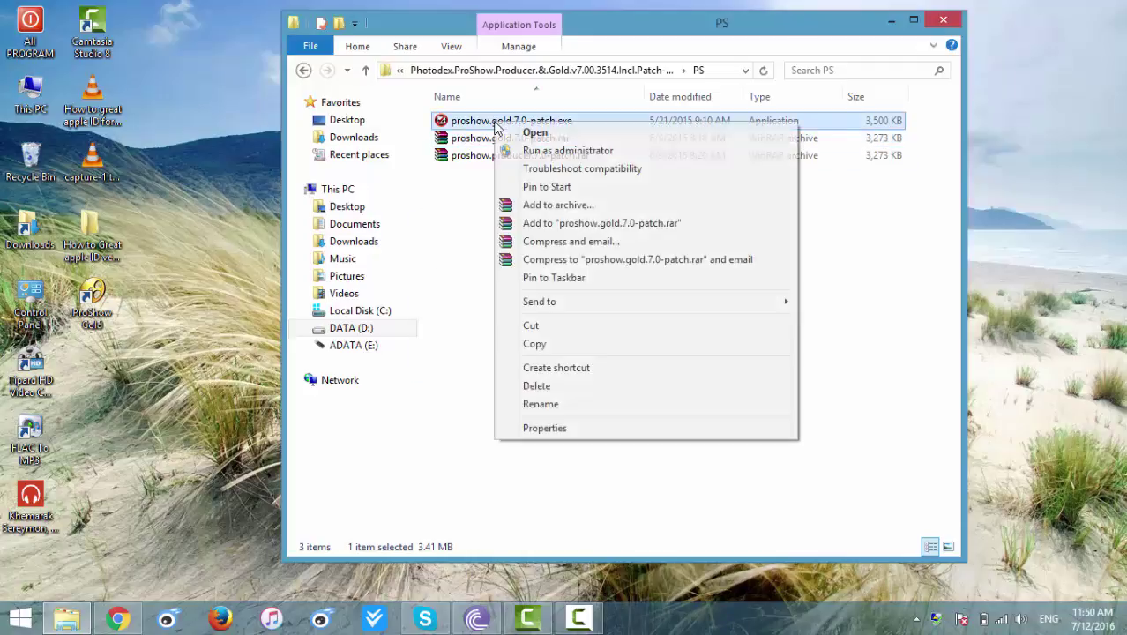
left_click(536, 345)
left_click(365, 315)
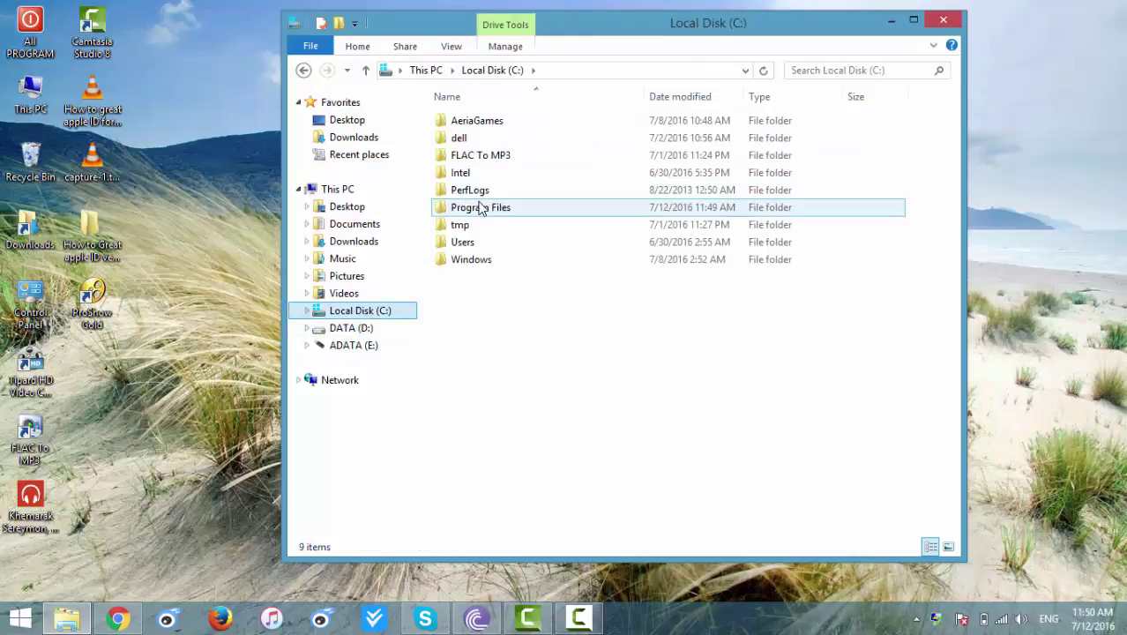
double_click(480, 209)
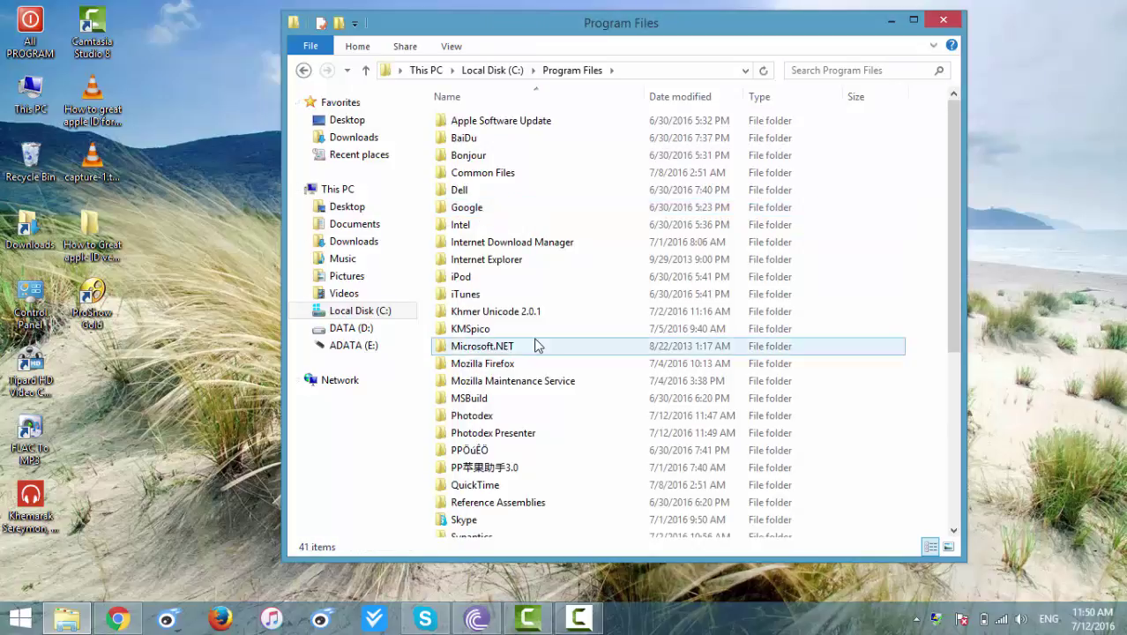
scroll(538, 345, "down", 1)
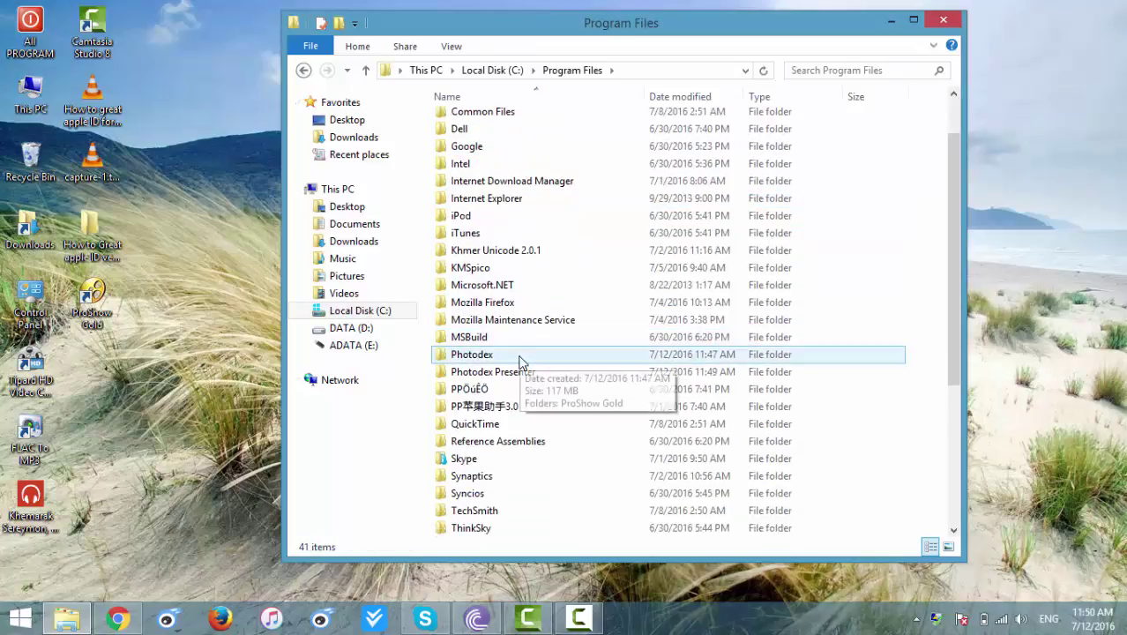
double_click(519, 357)
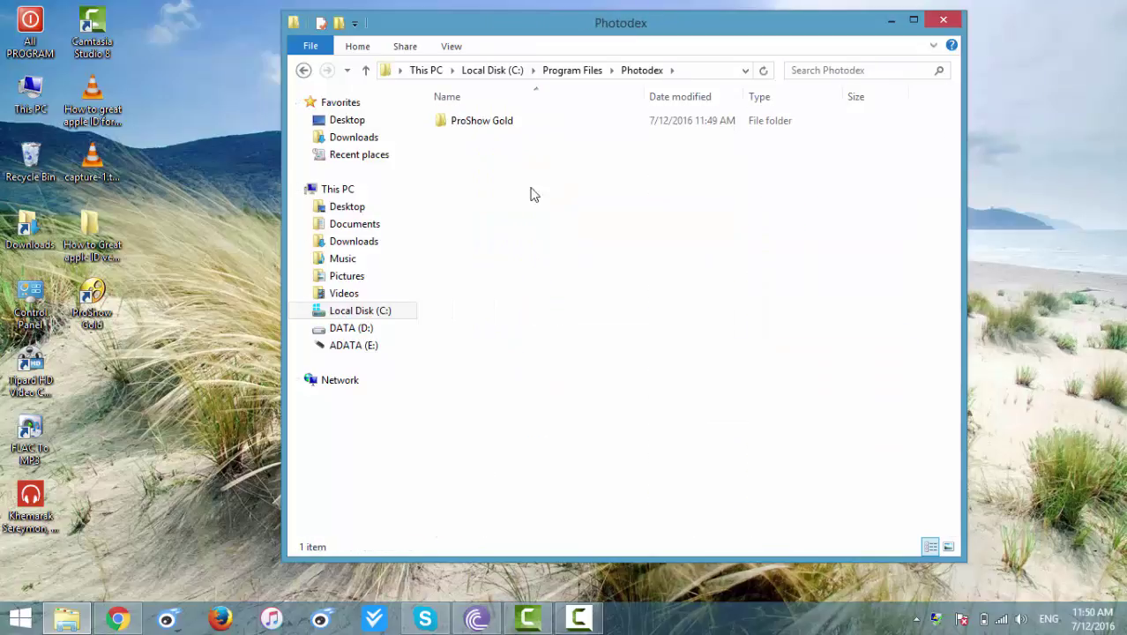
double_click(516, 132)
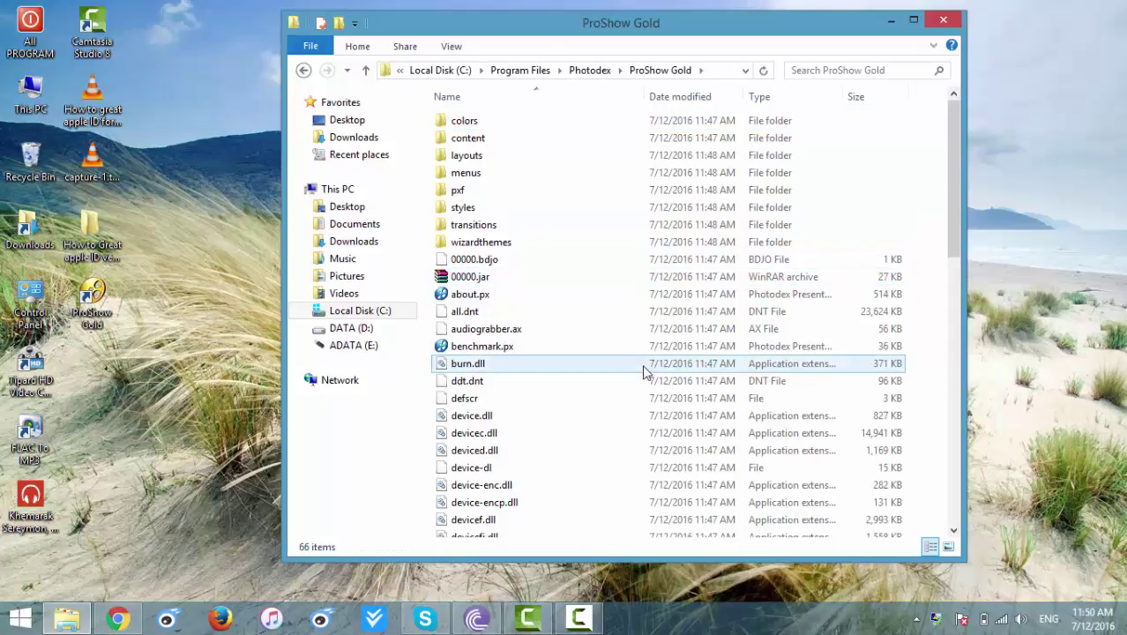
right_click(643, 369)
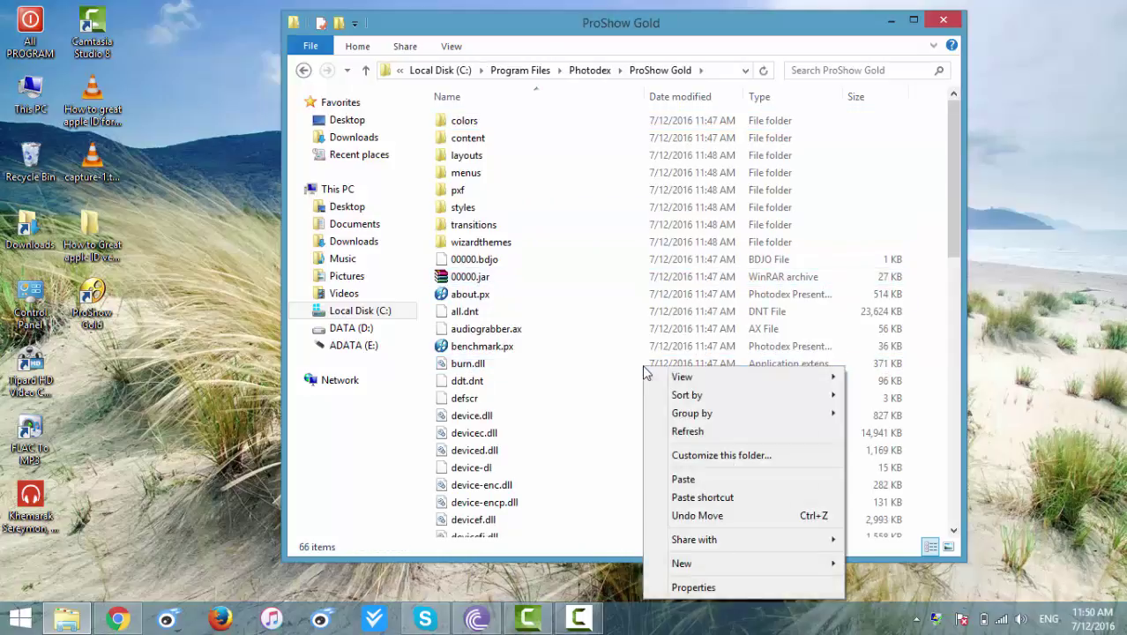
left_click(683, 479)
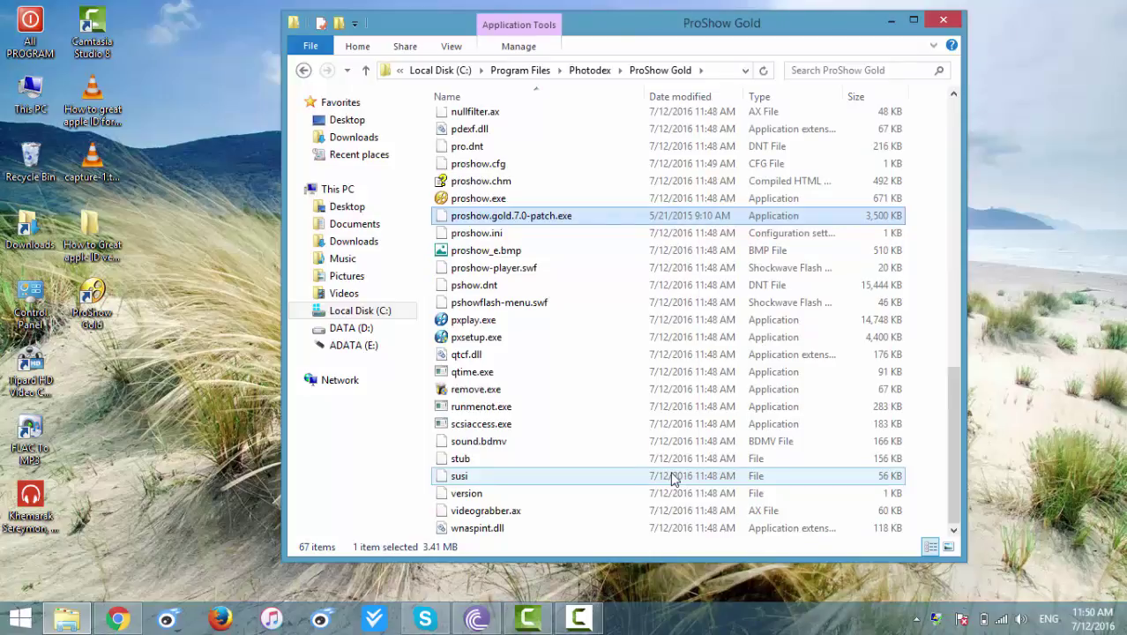
left_click(943, 21)
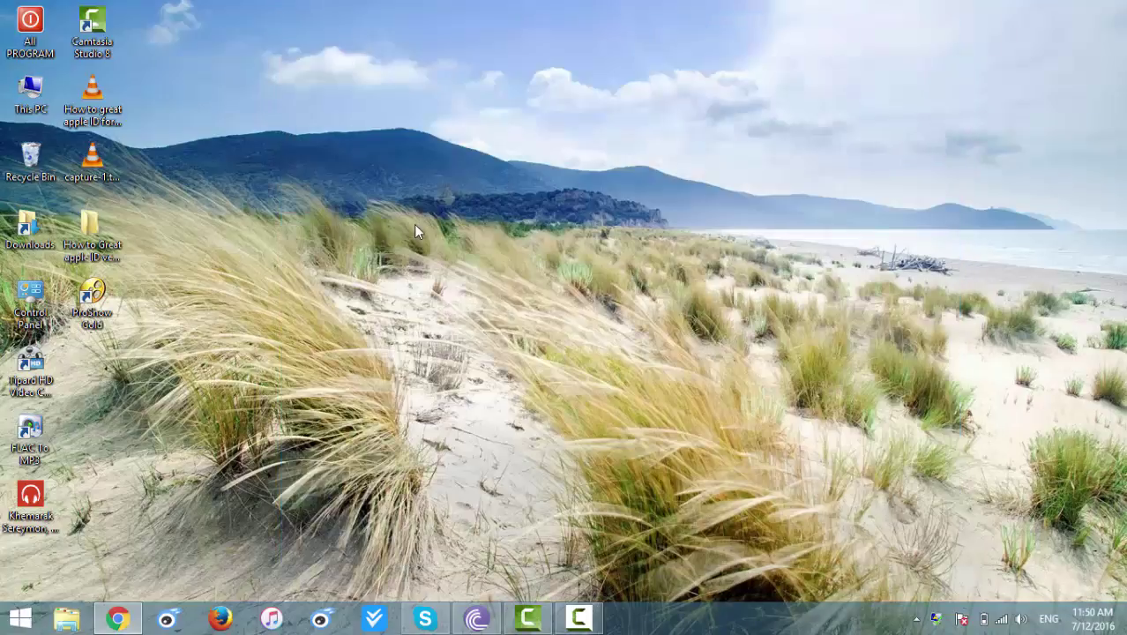
left_click(565, 616)
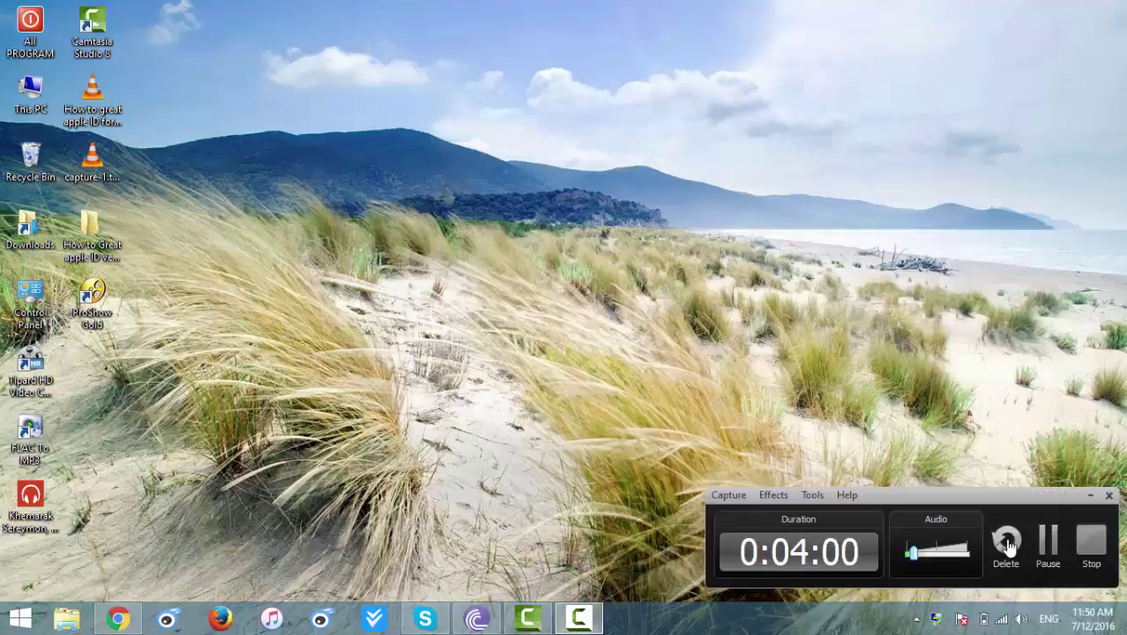
left_click(1049, 543)
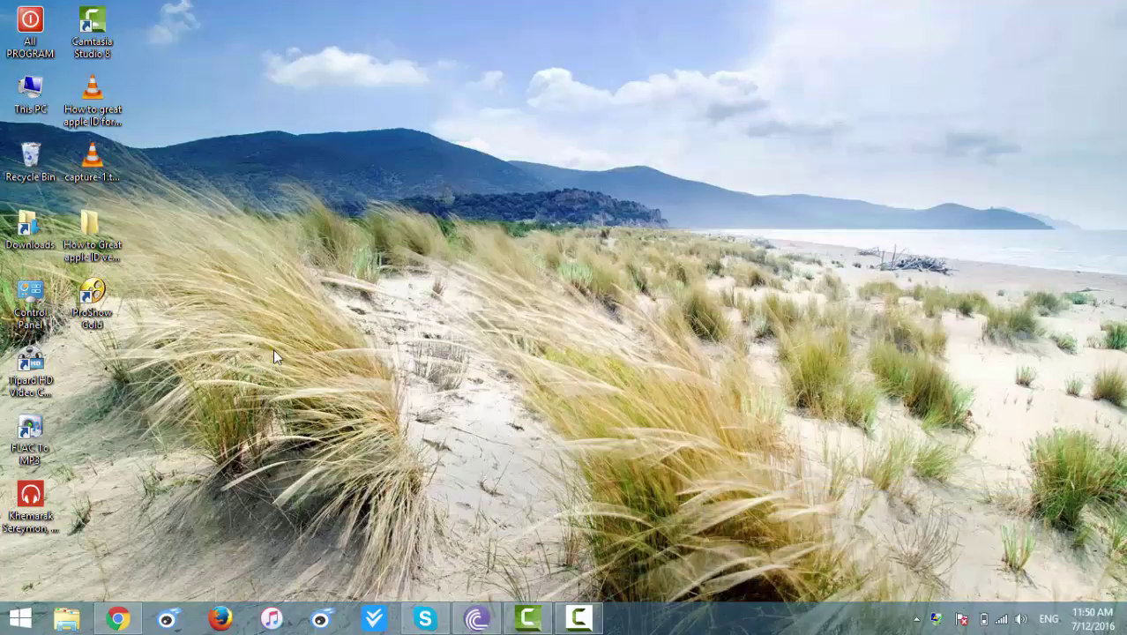
Launch ProShow Gold from the desktop
left_click(84, 300)
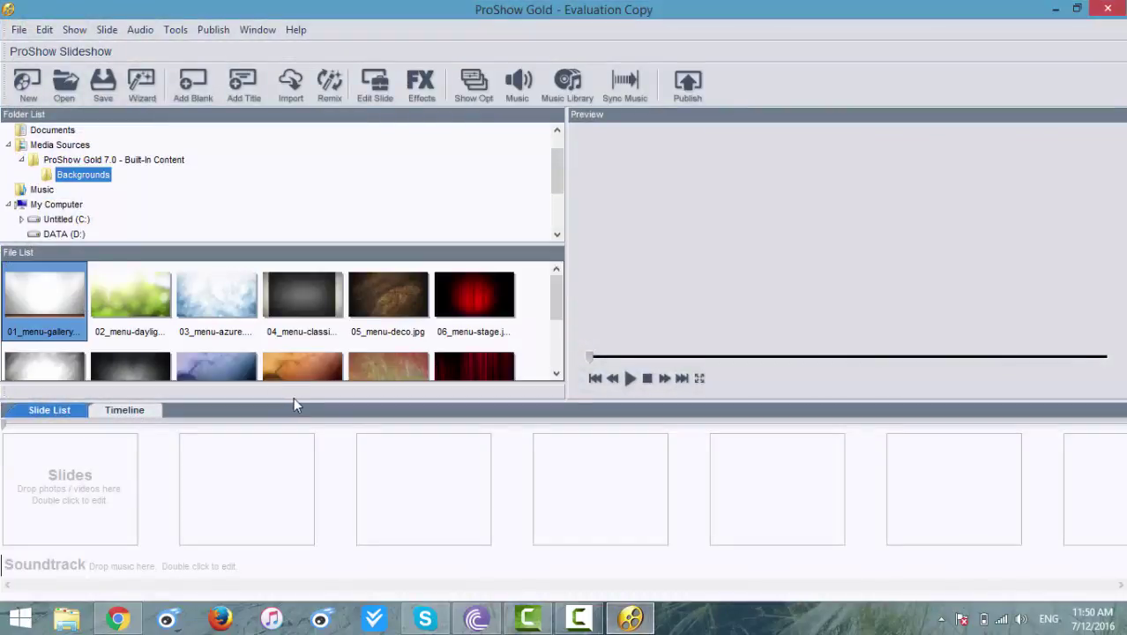
left_click(579, 618)
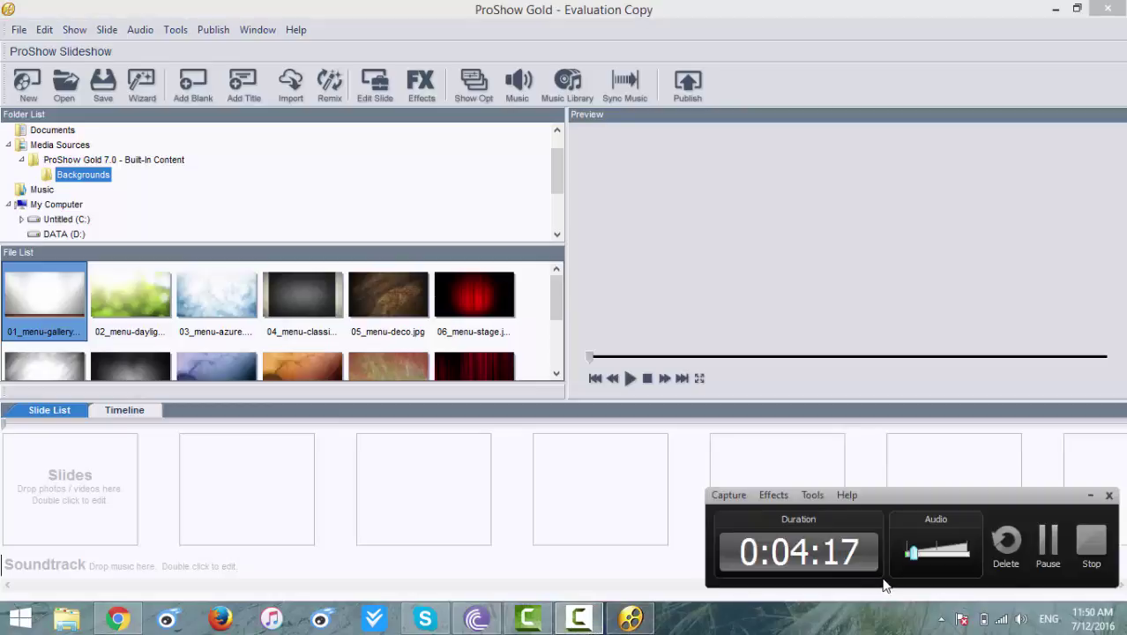
left_click(1048, 540)
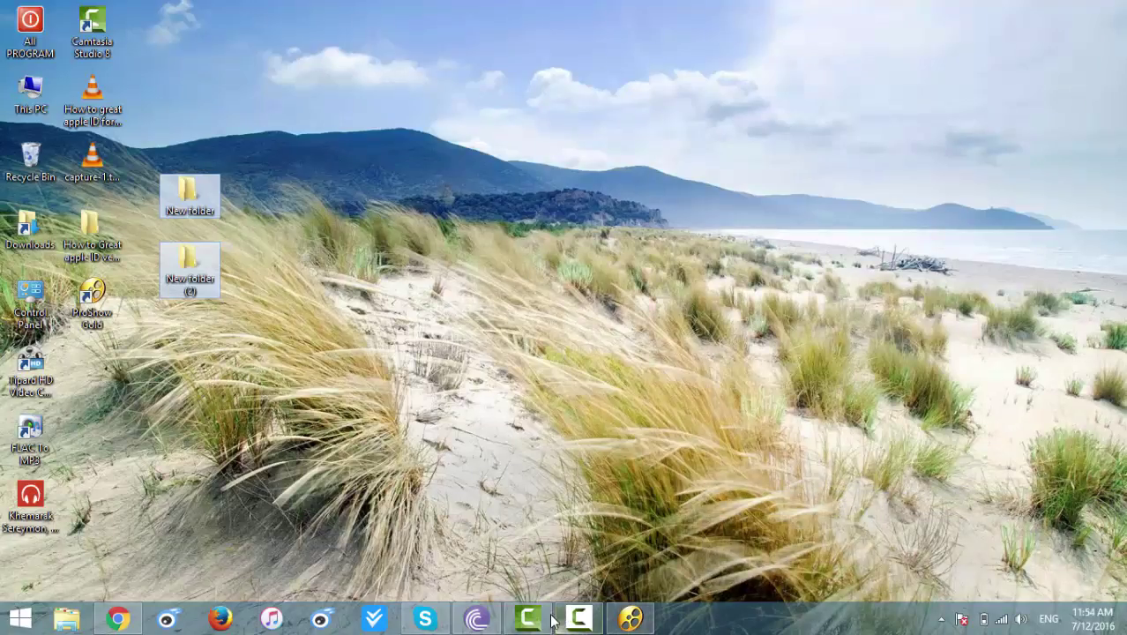
mouse_move(551, 622)
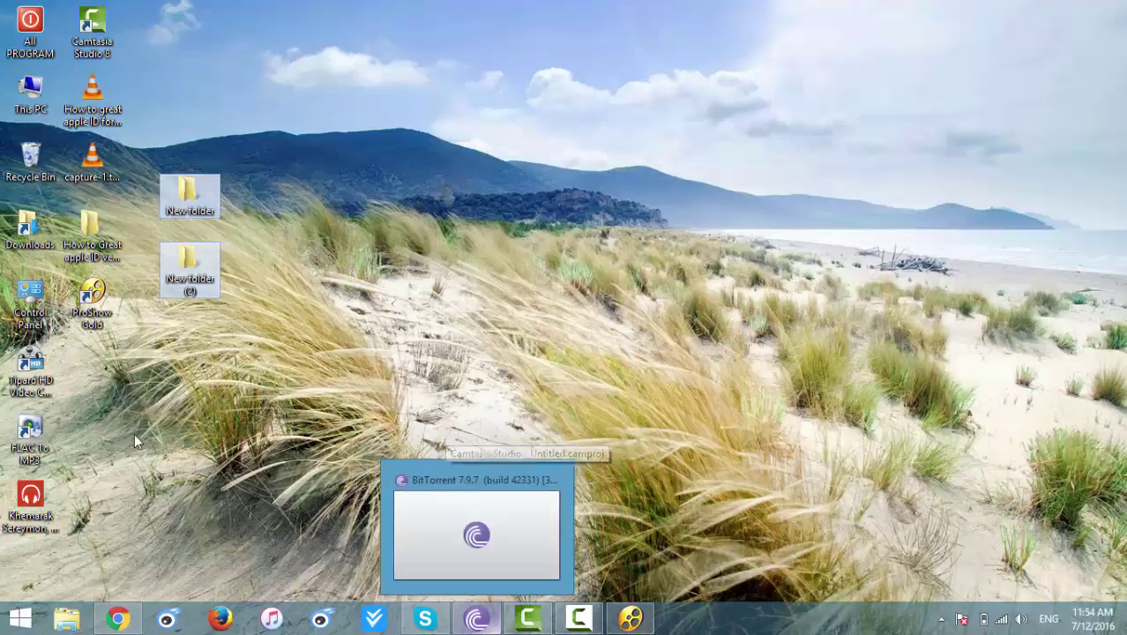
Open ProShow Gold from its desktop shortcut and create a new slide show with the Wizard option
left_click(81, 326)
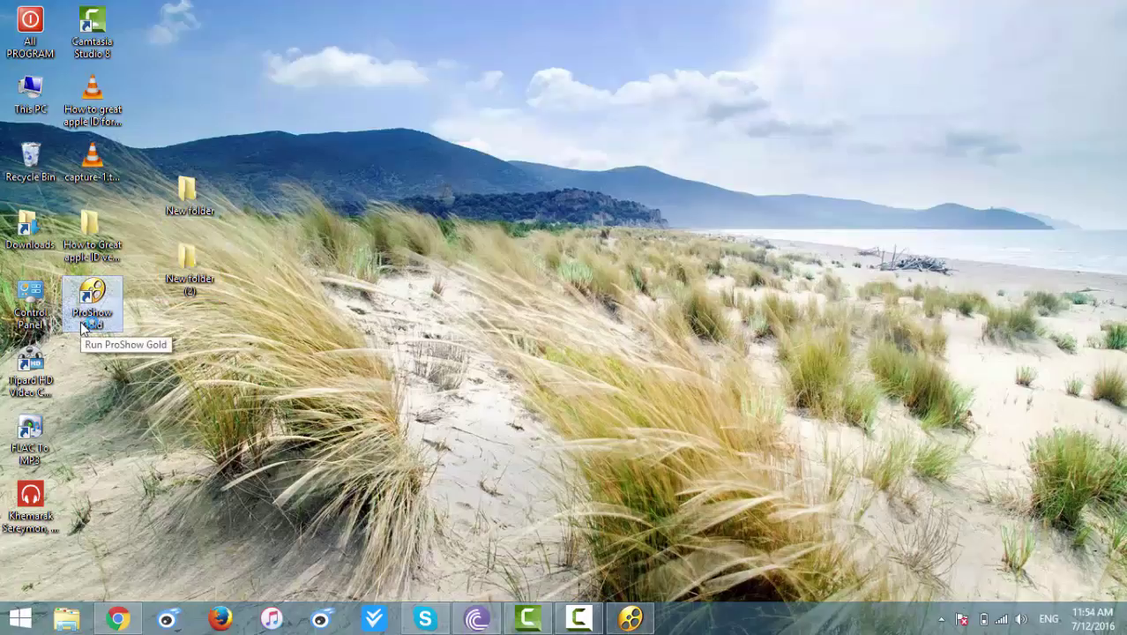
double_click(81, 326)
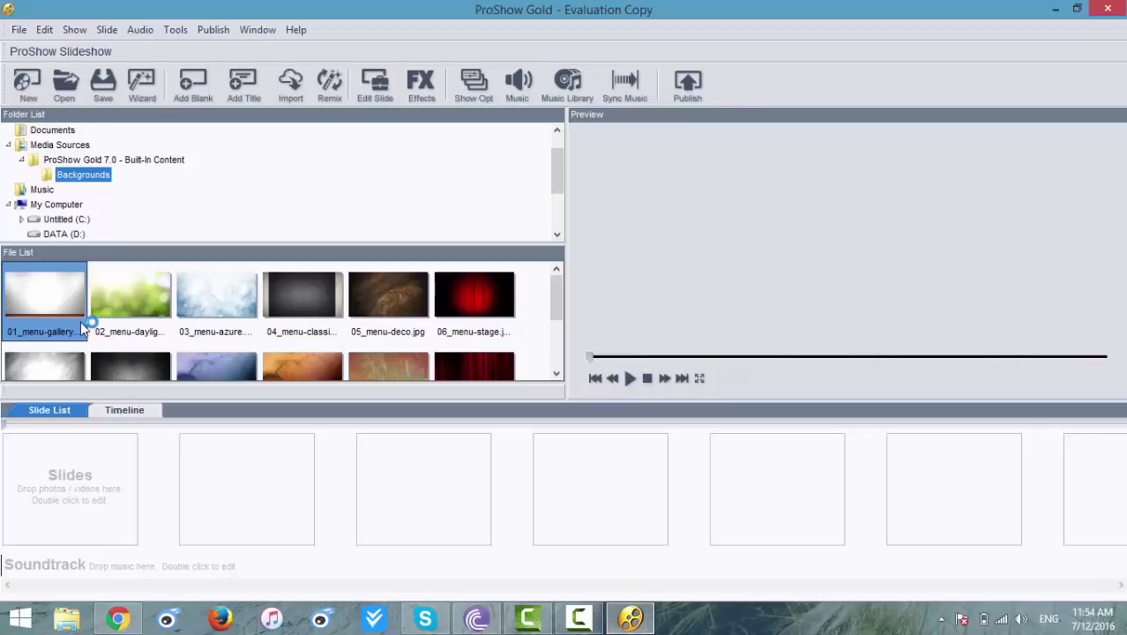
left_click(19, 29)
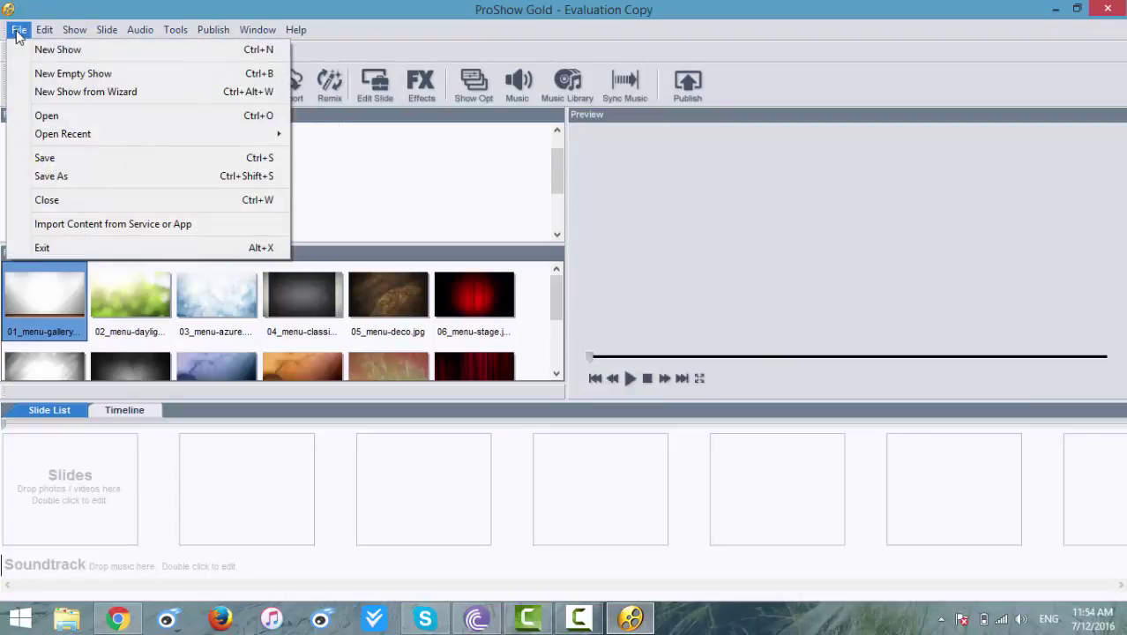
left_click(36, 51)
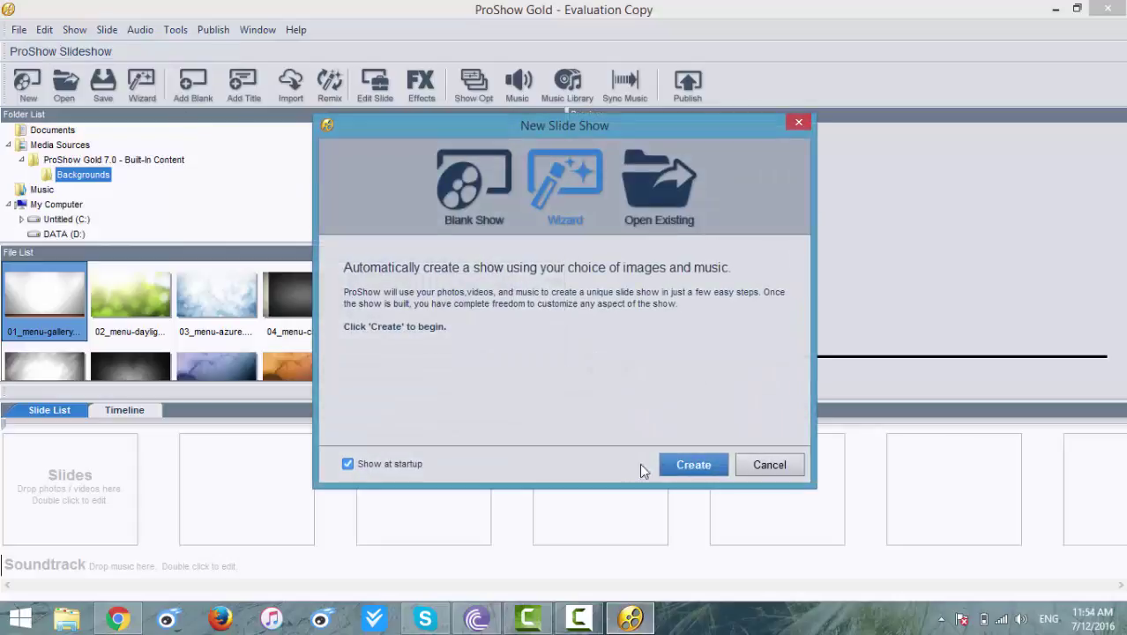
left_click(685, 465)
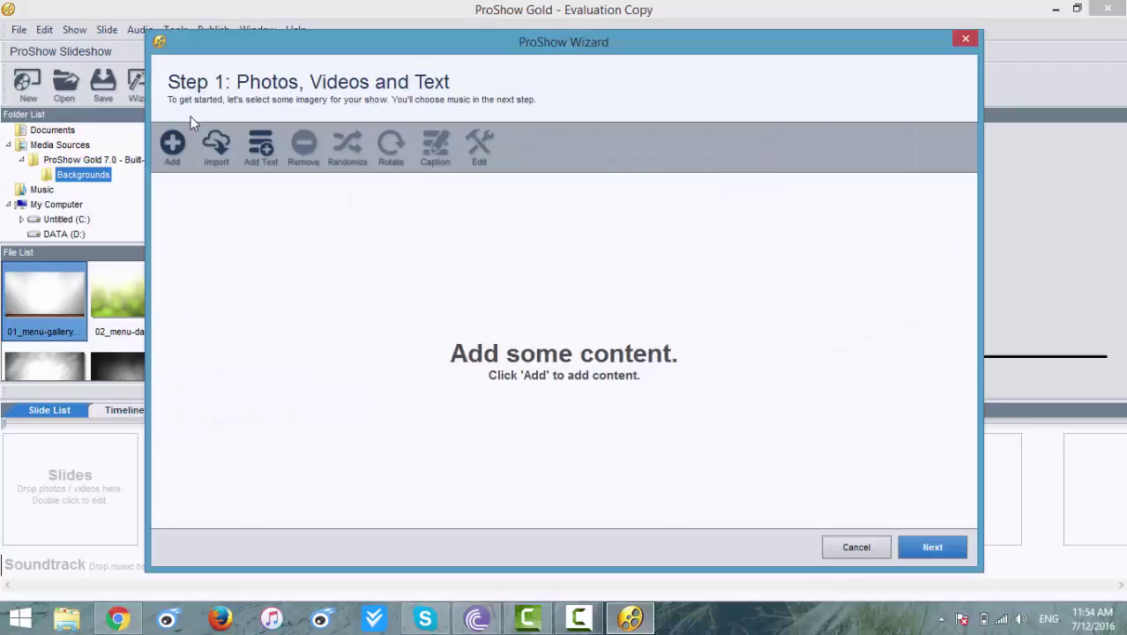
Start adding content to the show and browse to New folder on the Desktop
left_click(173, 144)
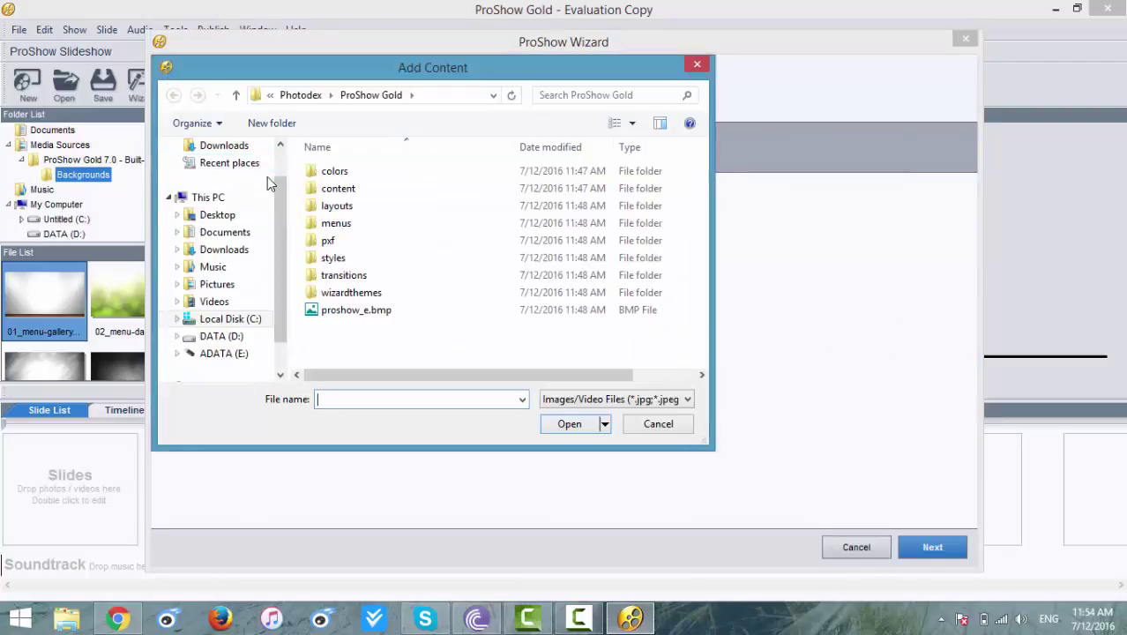
scroll(281, 154, "up", 2)
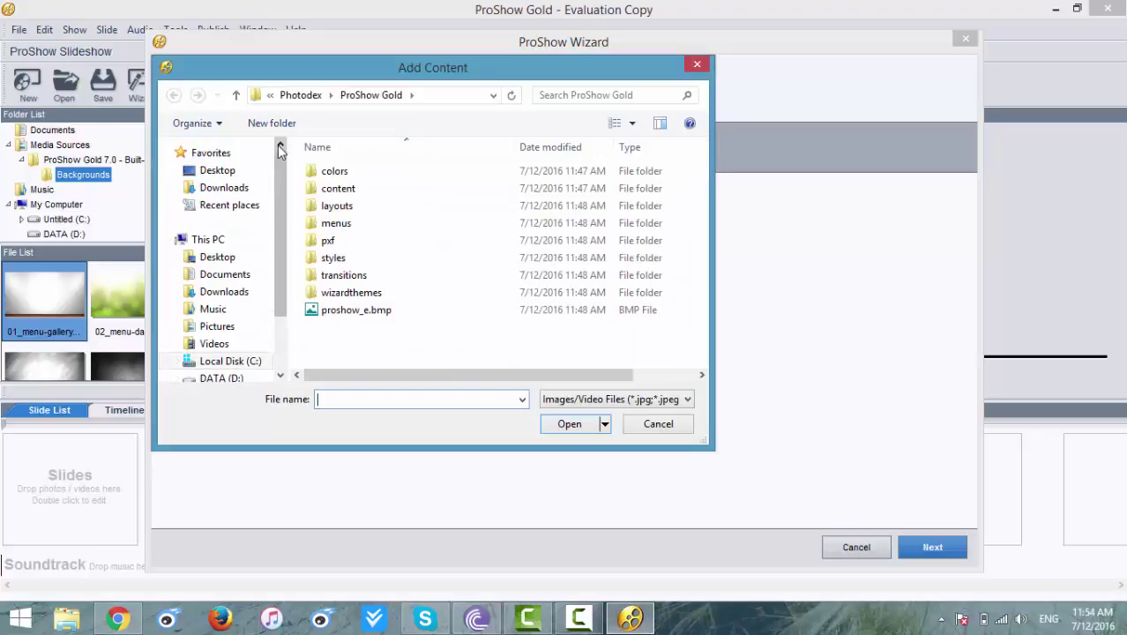
left_click(194, 172)
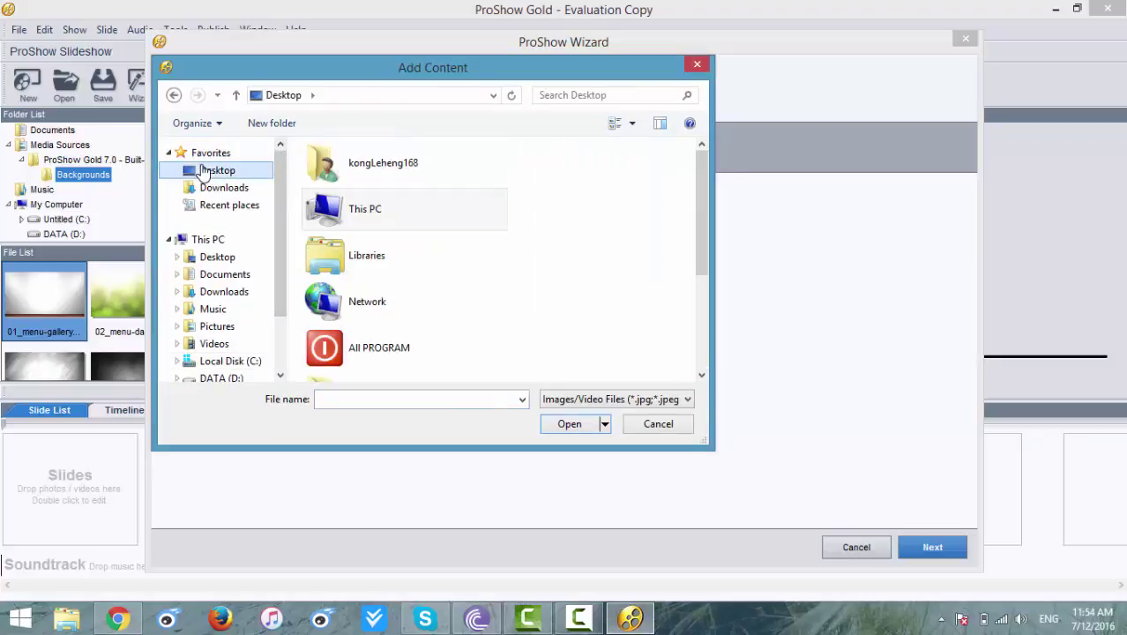
scroll(348, 220, "down", 3)
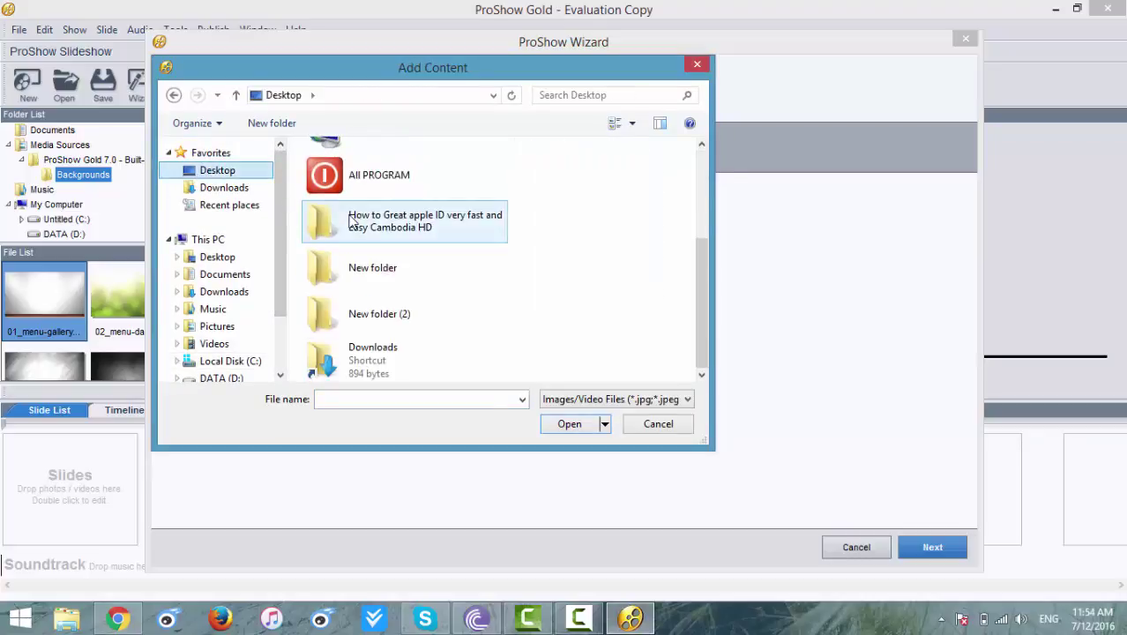
left_click(402, 287)
double_click(402, 287)
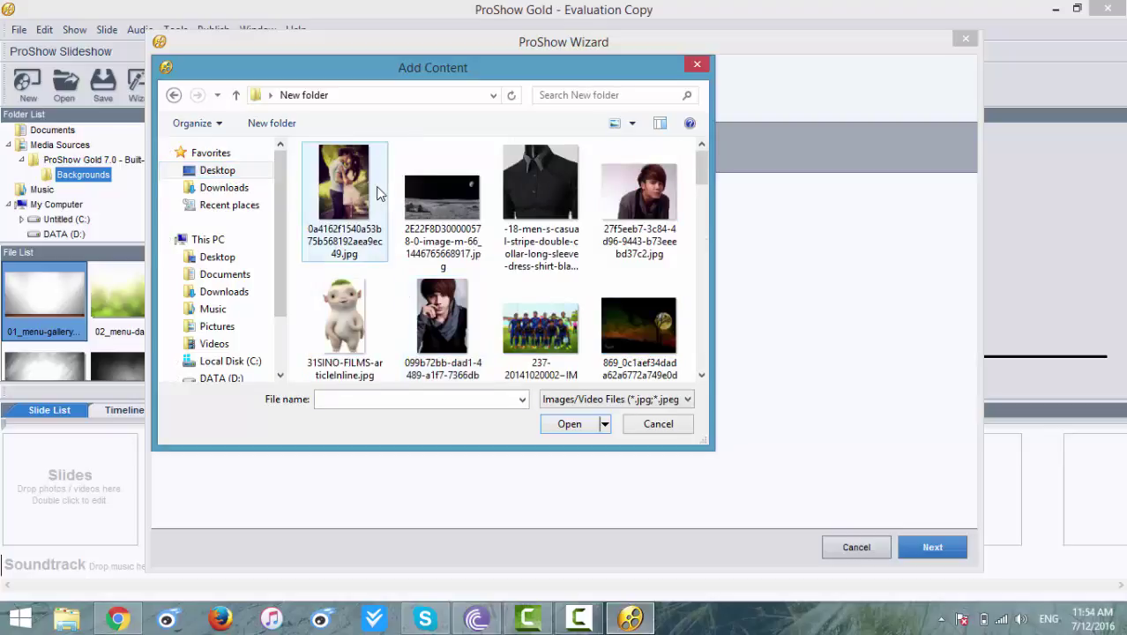
Try selecting all images in New folder and switch the file display to List
left_click(418, 209)
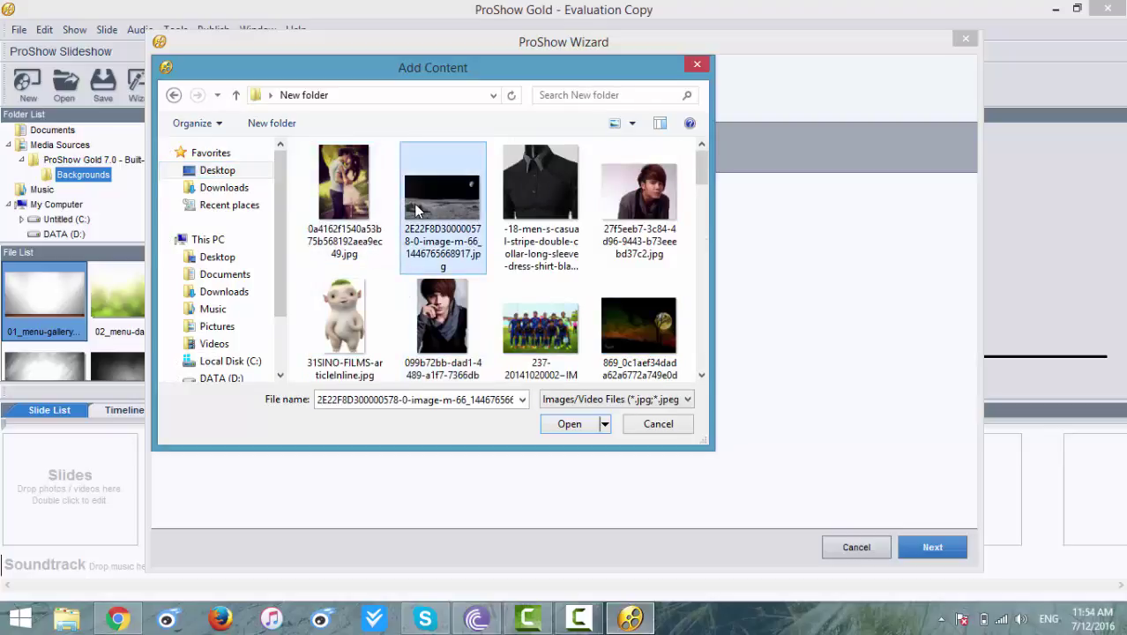
key("ctrl+a")
scroll(687, 166, "down", 1)
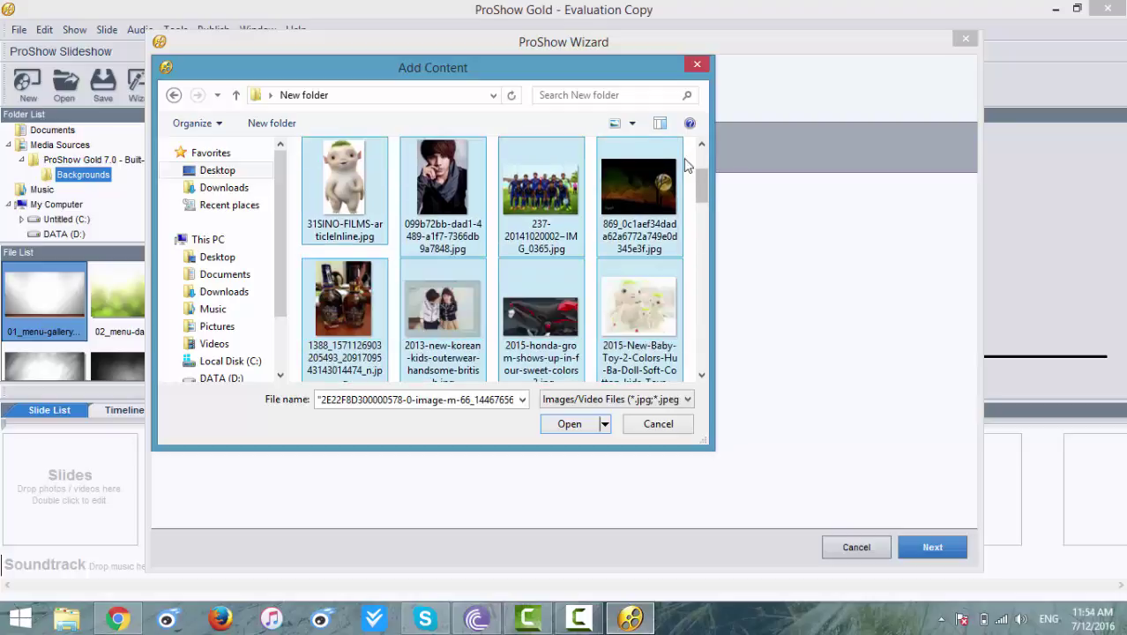
left_click(632, 123)
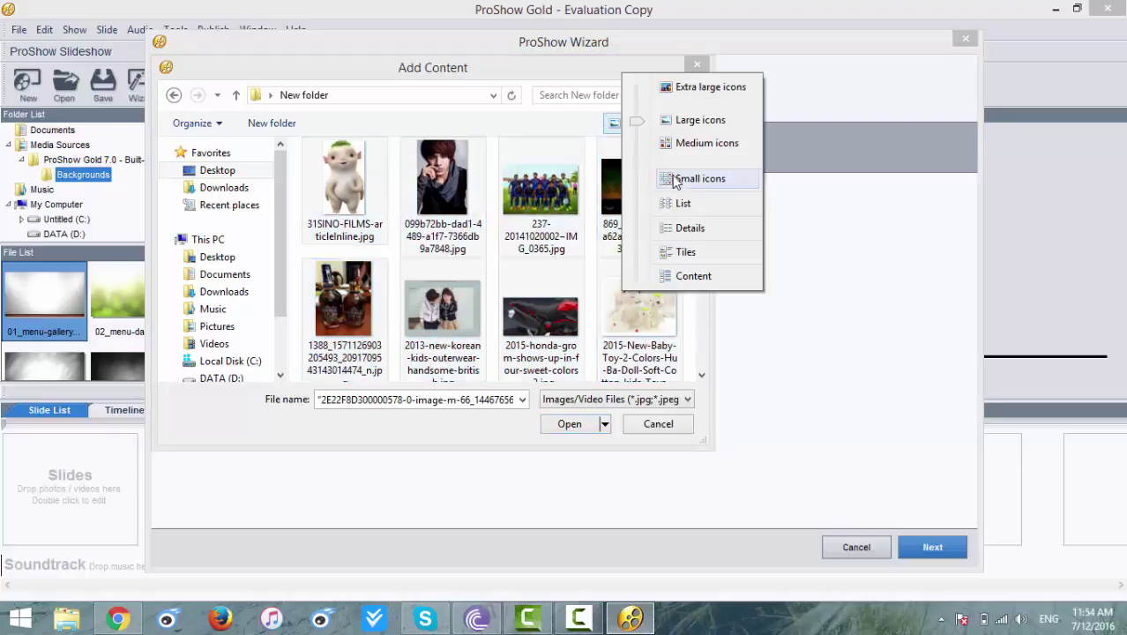
left_click(685, 206)
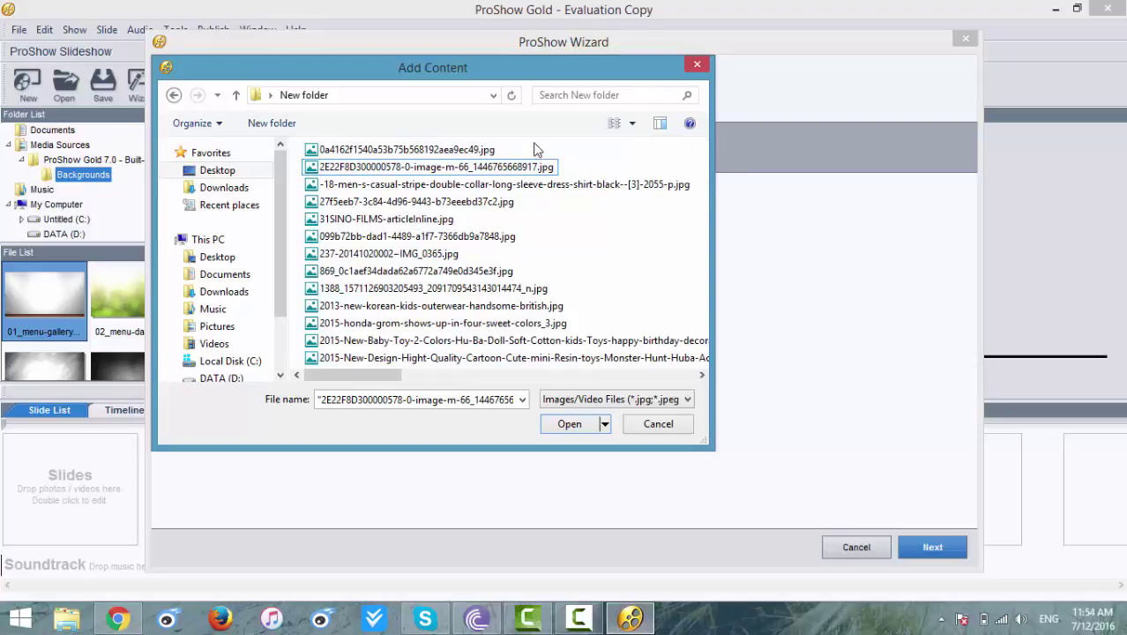
left_click_drag(534, 150, 456, 412)
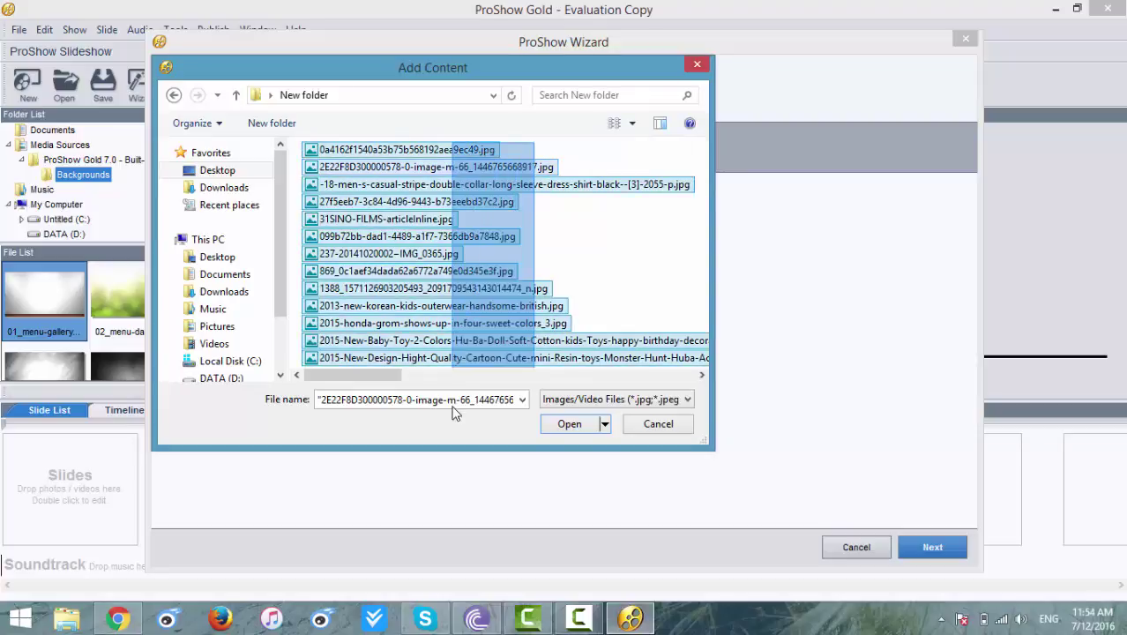
left_click(702, 375)
left_click(701, 375)
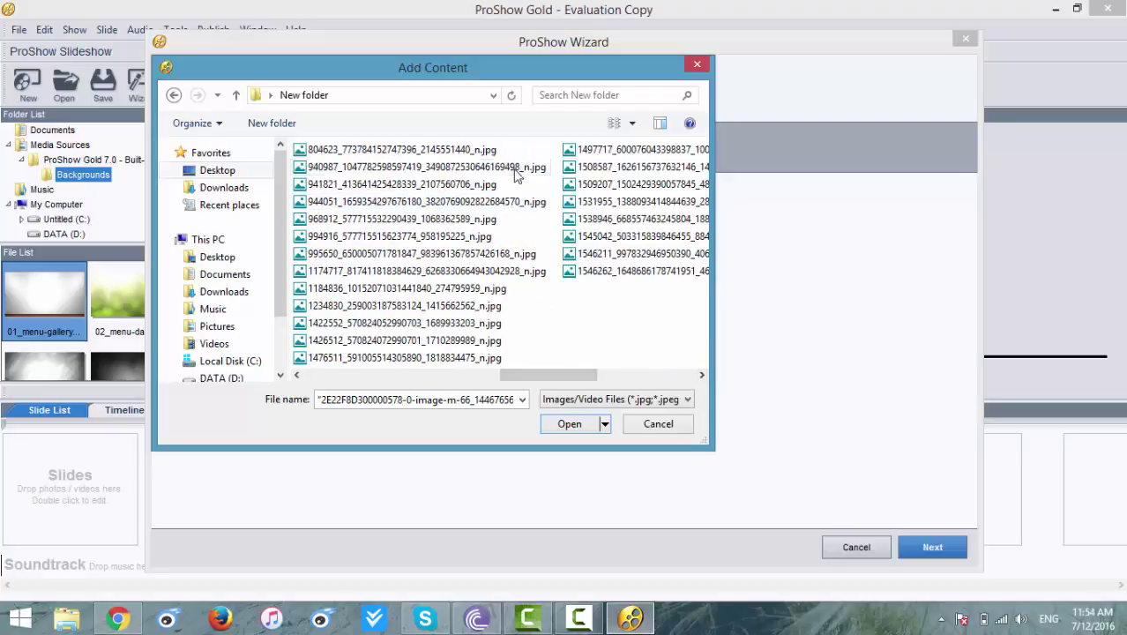
left_click_drag(518, 157, 446, 375)
left_click(564, 424)
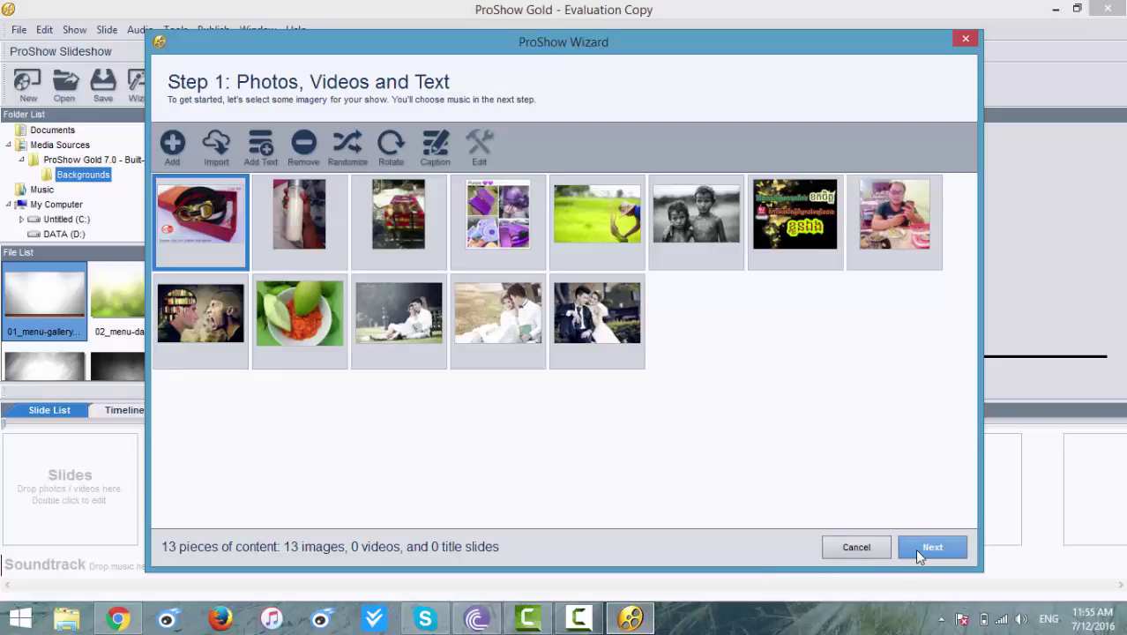
left_click(882, 295)
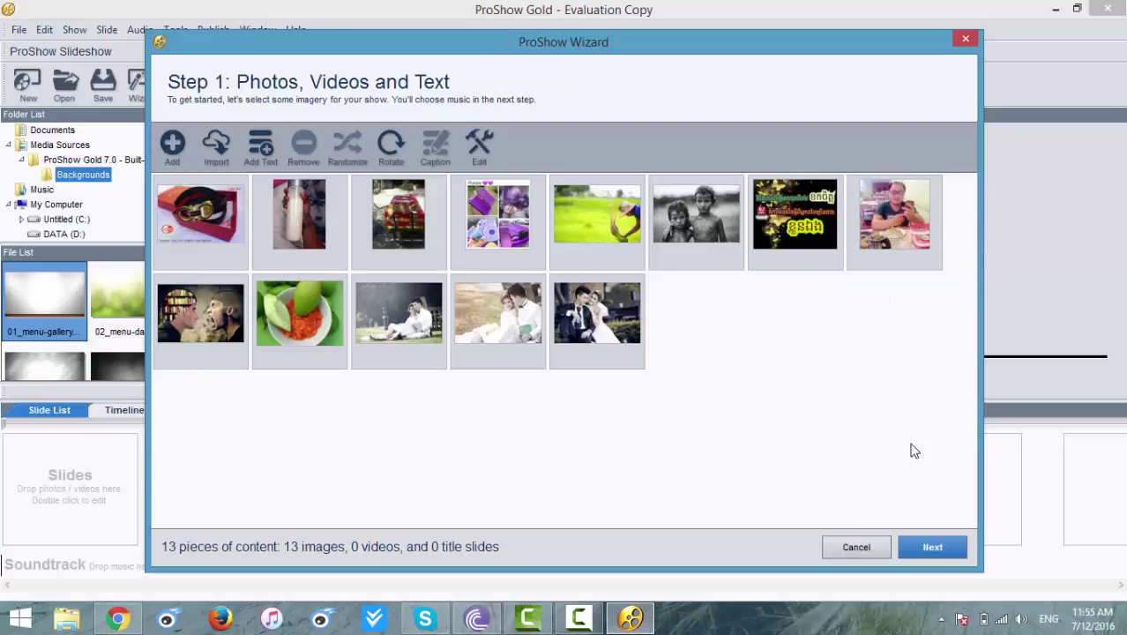
left_click(924, 548)
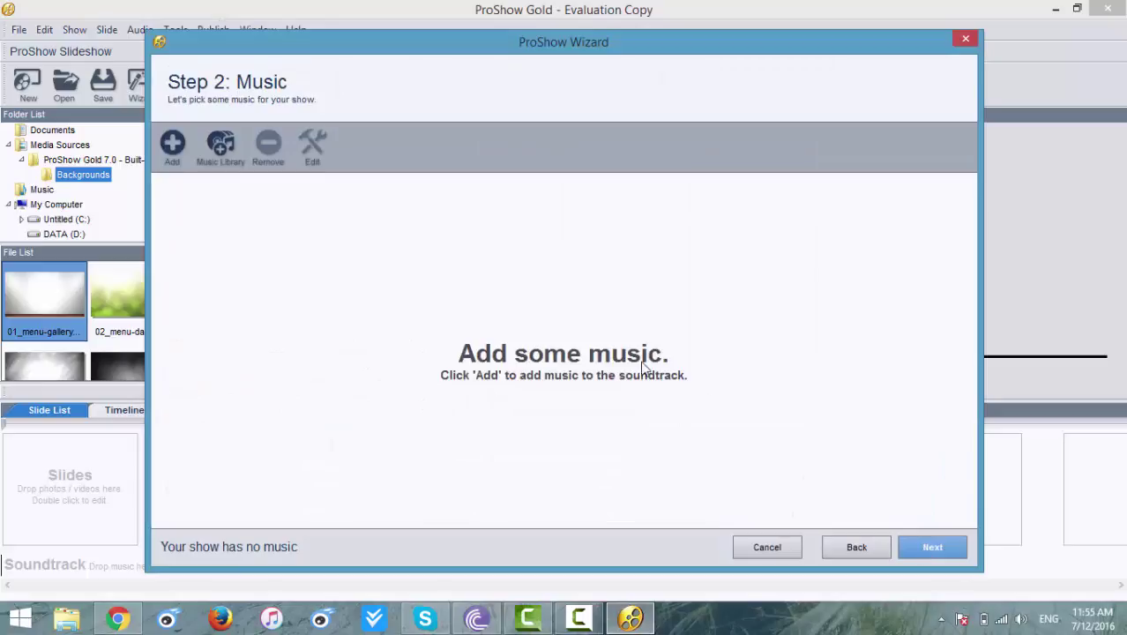
Add 02. My Way (Clean Version).mp3 from the Desktop's New folder (2)\KmengKhmer - MY WAY as the soundtrack and continue to the theme step
left_click(172, 143)
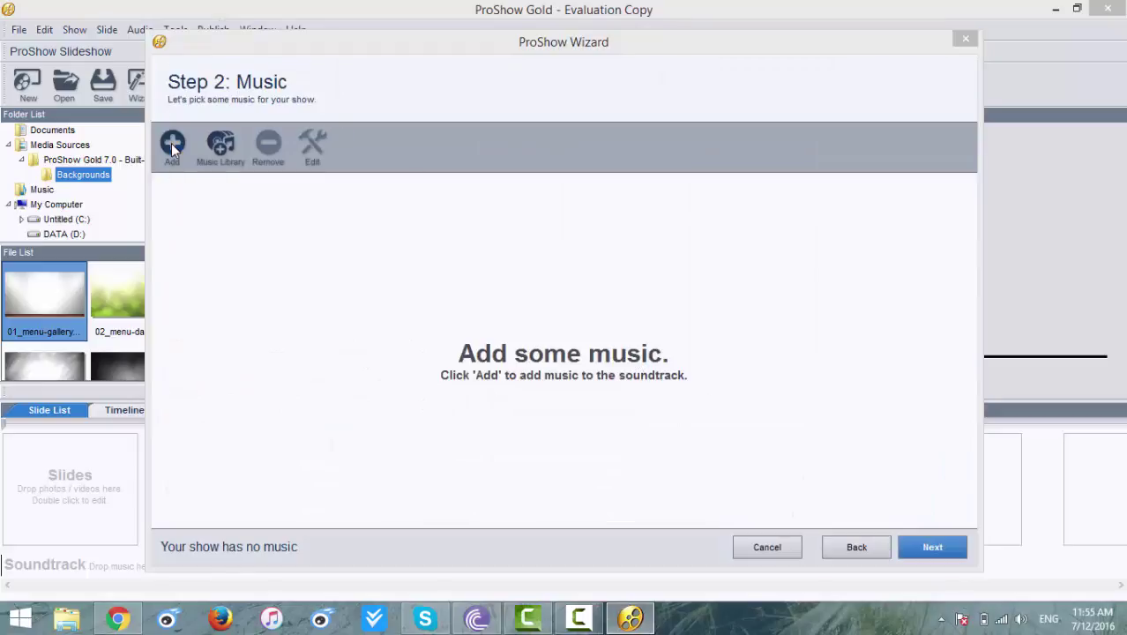
left_click(222, 172)
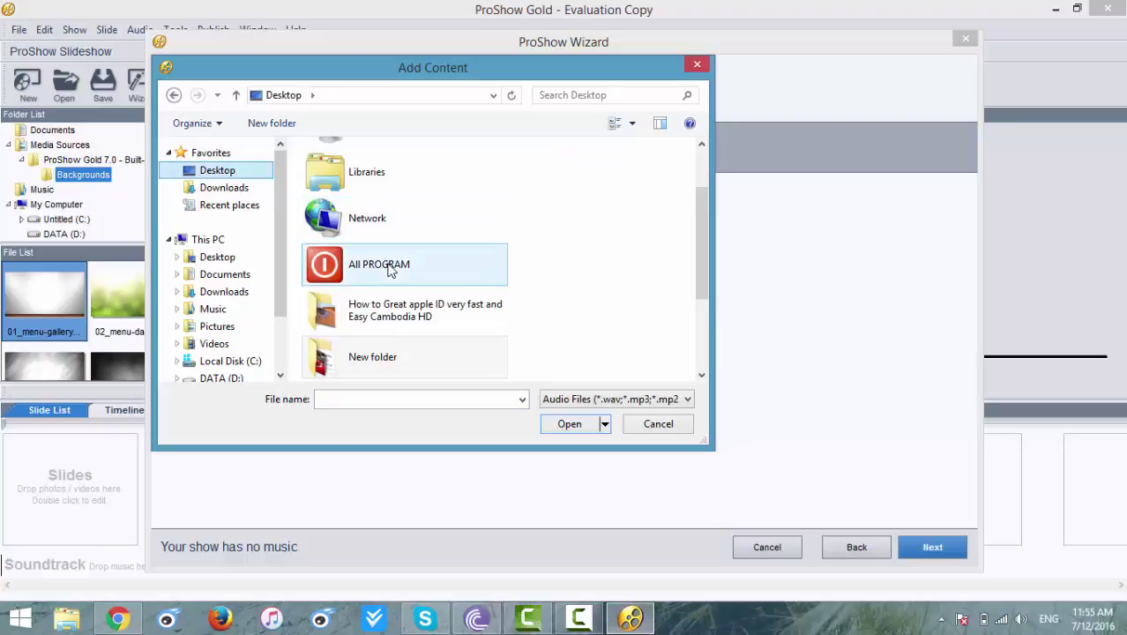
scroll(385, 357, "down", 1)
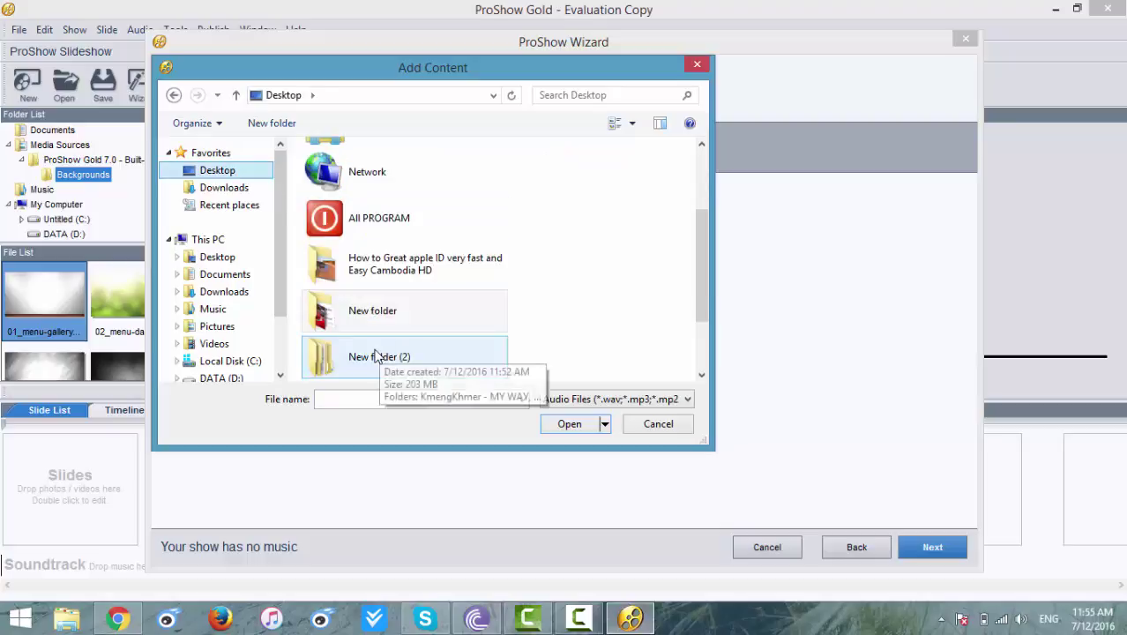
double_click(377, 354)
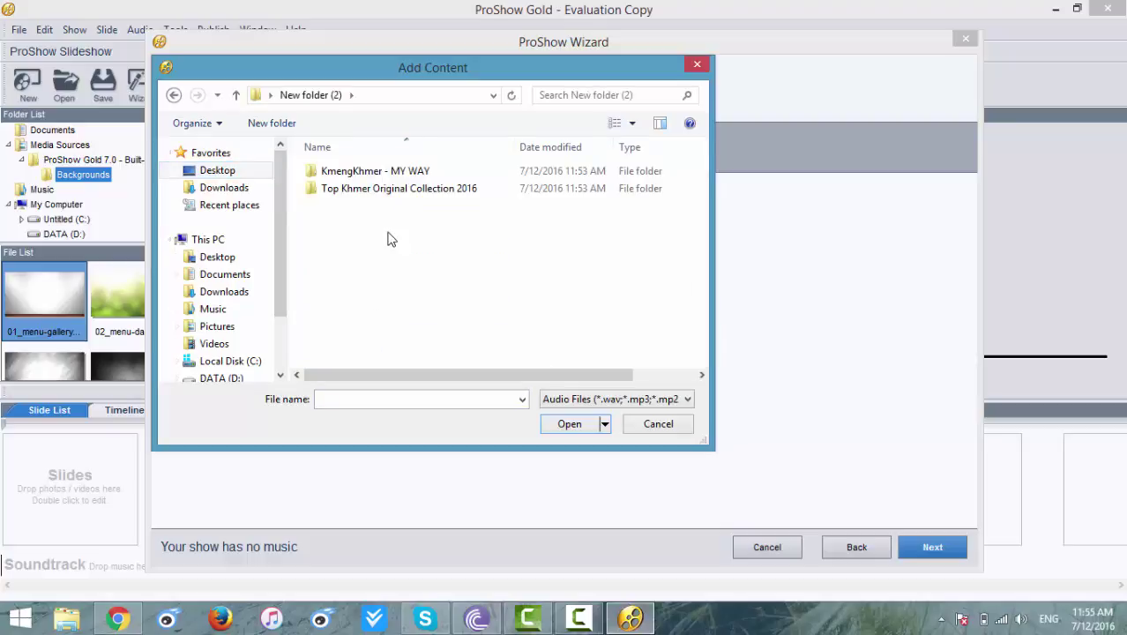
left_click(372, 173)
double_click(372, 173)
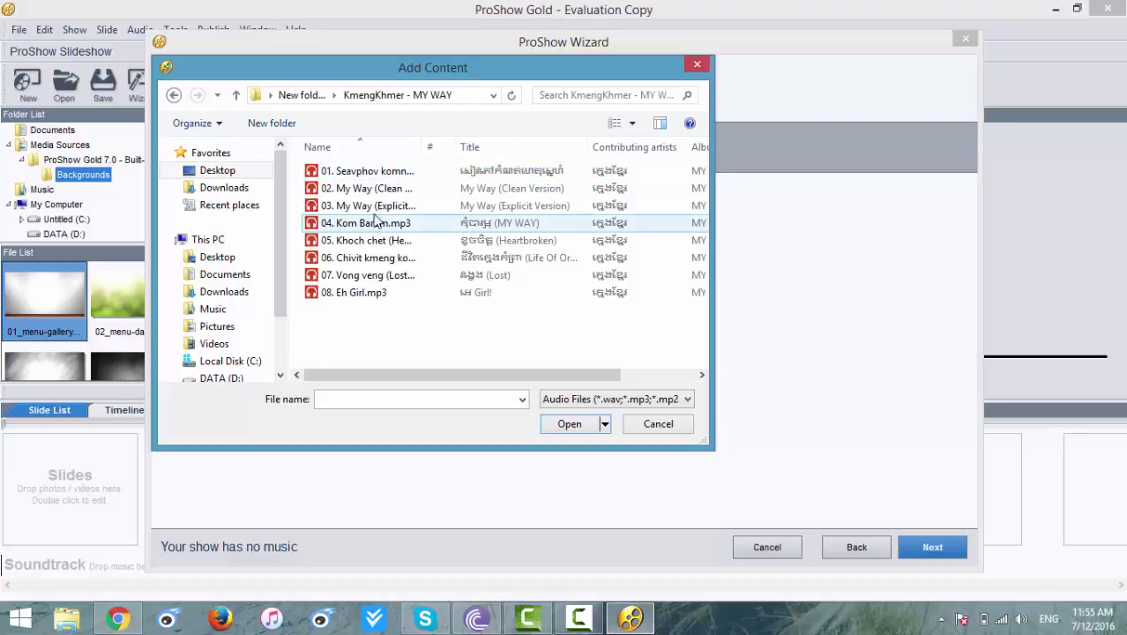
left_click(373, 192)
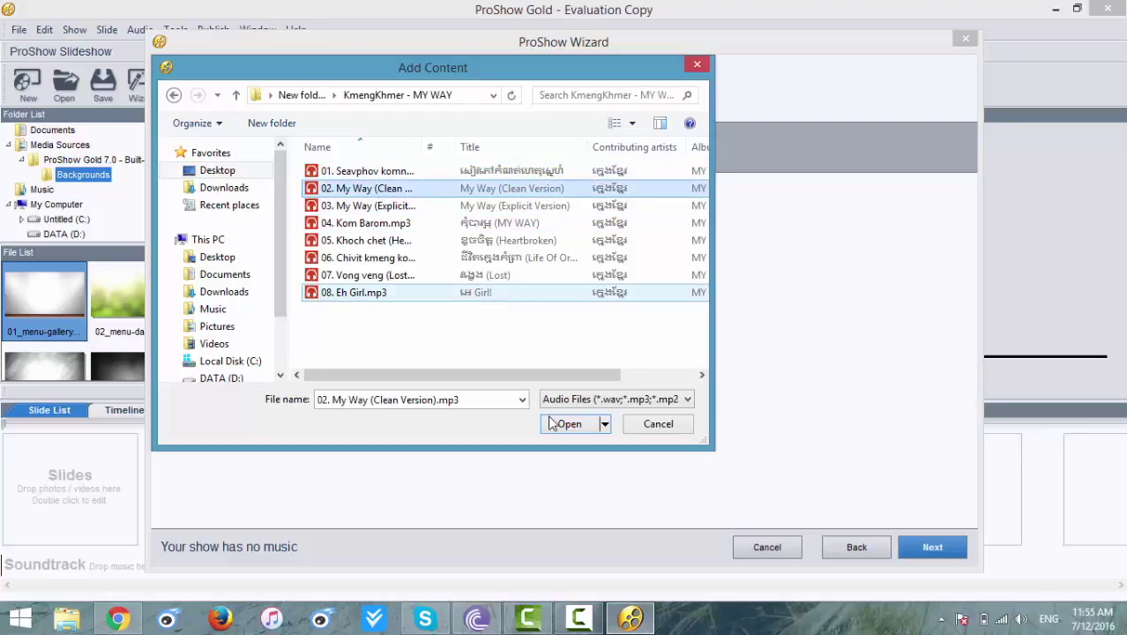
left_click(569, 425)
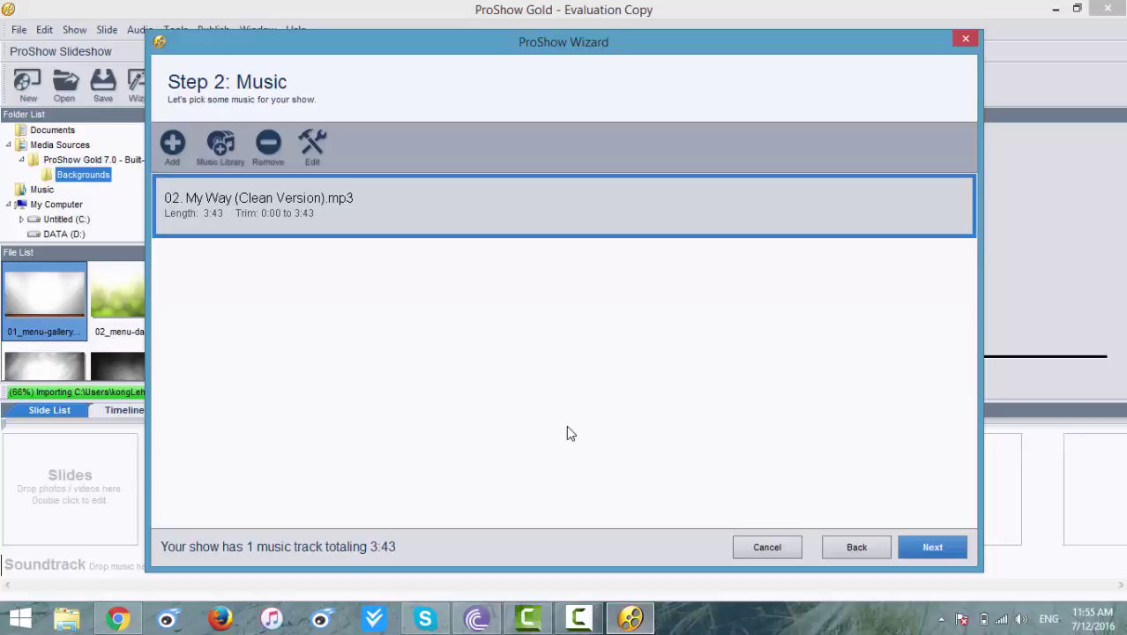
left_click(925, 556)
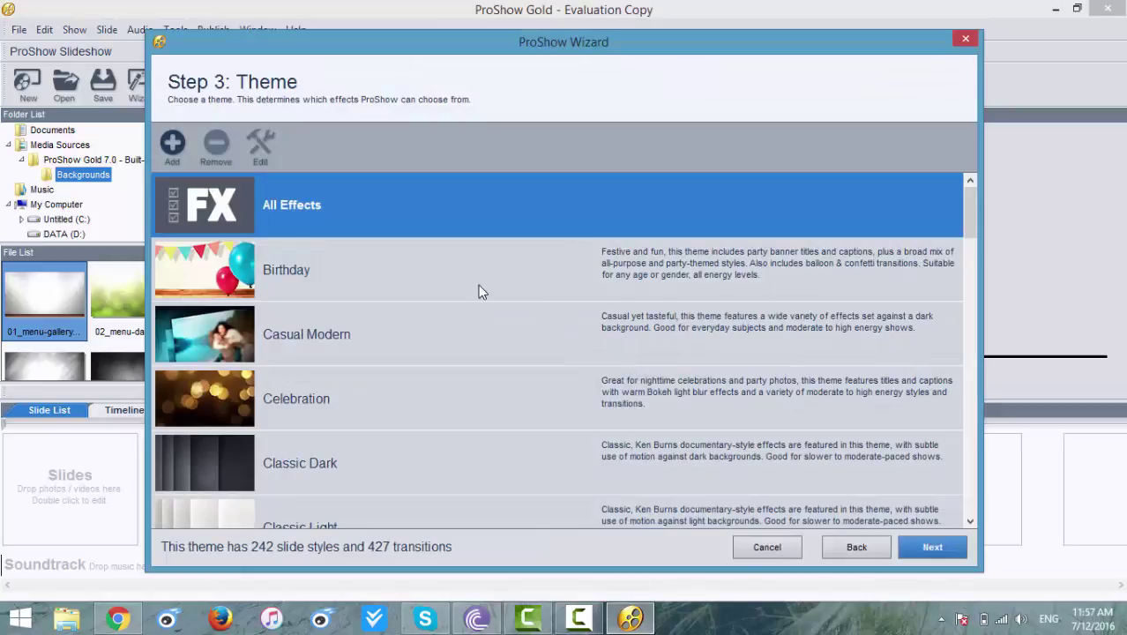
Create the show with the All Effects theme and the default final details, and accept the previewed version
scroll(478, 285, "down", 2)
scroll(478, 285, "up", 2)
scroll(478, 284, "down", 1)
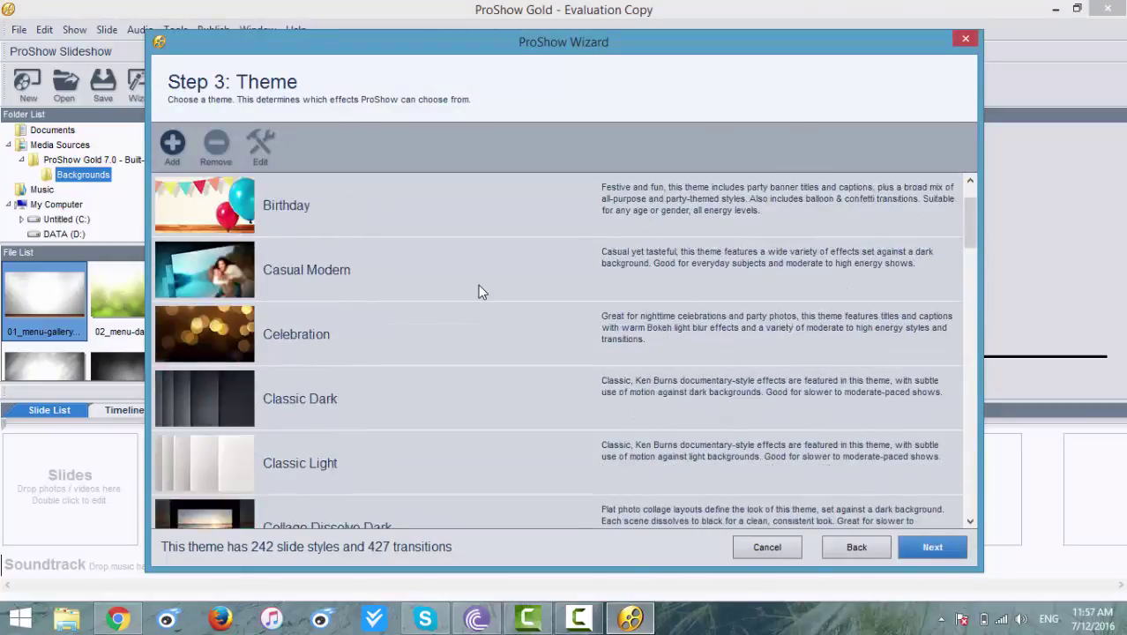
scroll(479, 285, "up", 1)
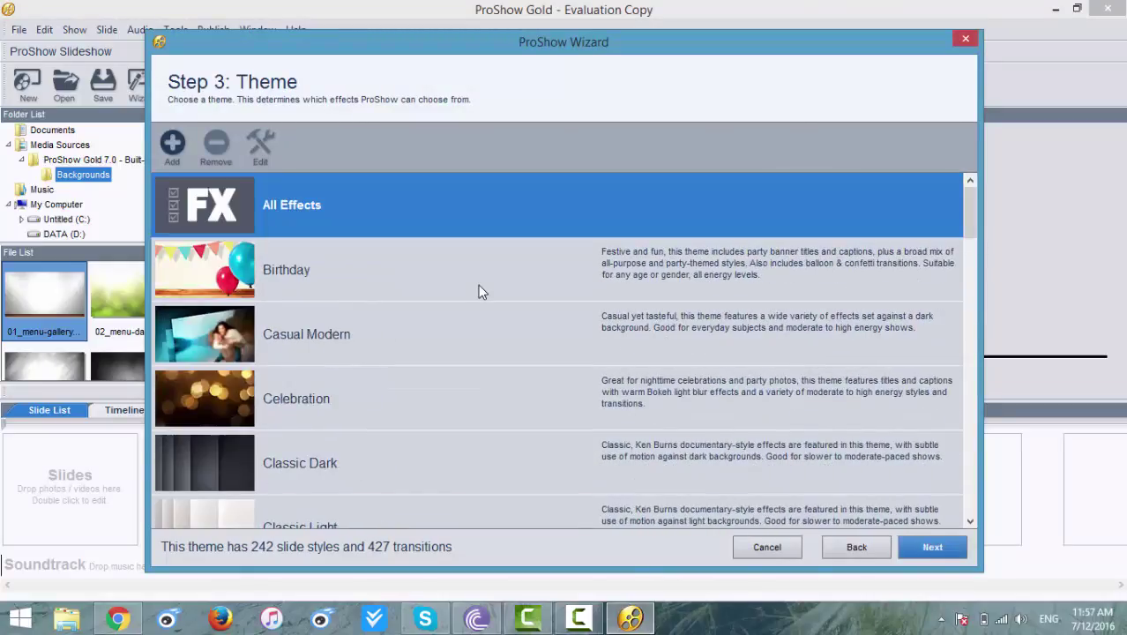
left_click(931, 548)
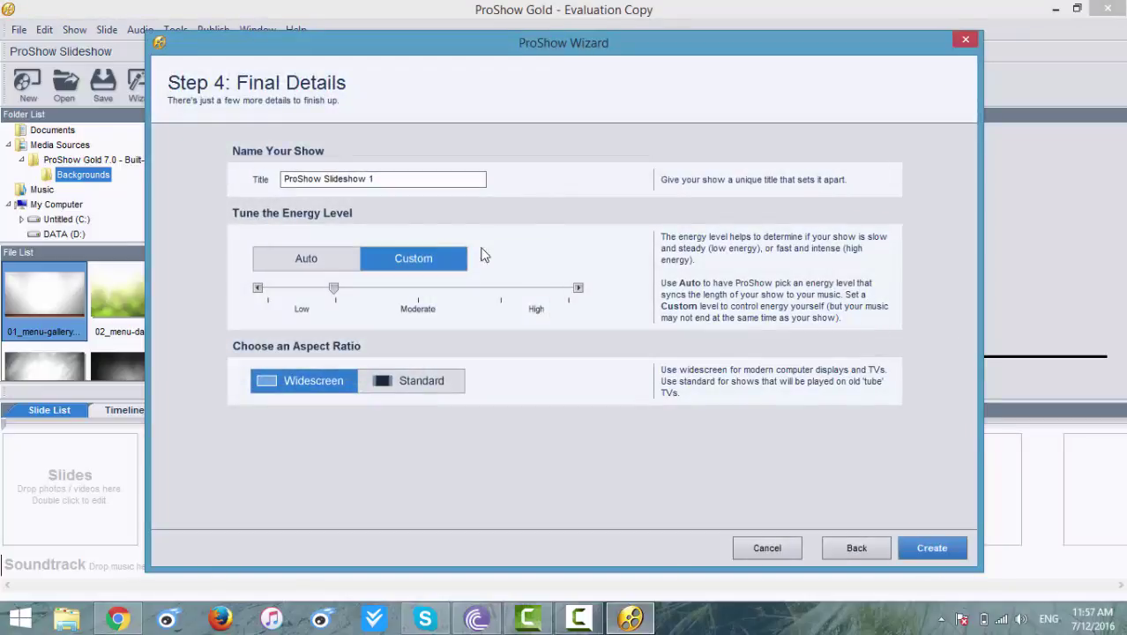
left_click(921, 547)
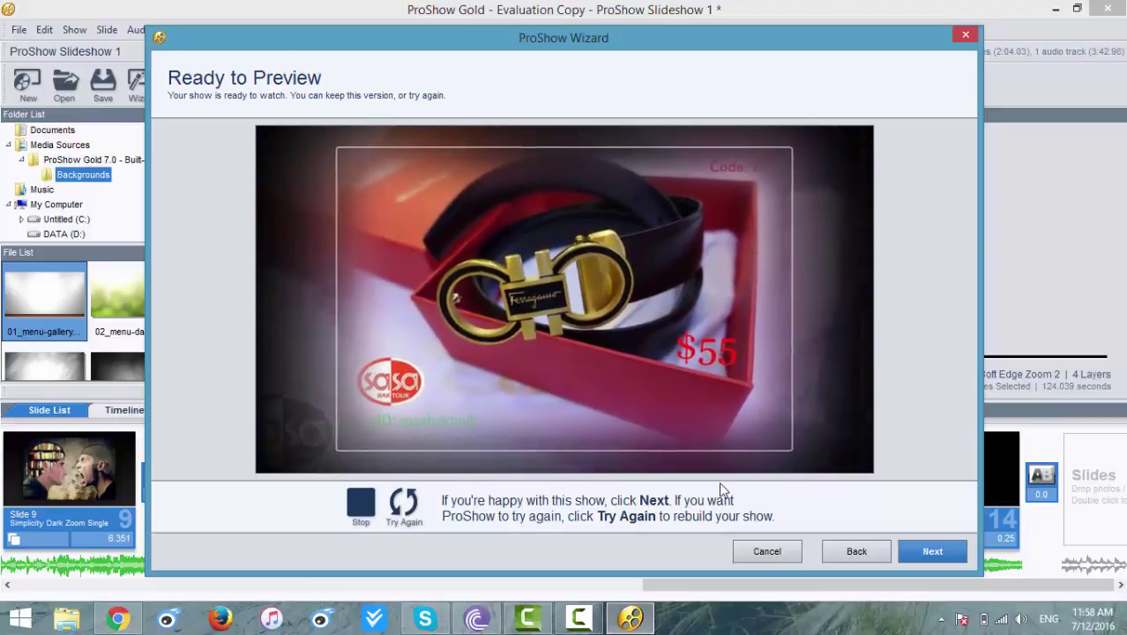
left_click(933, 551)
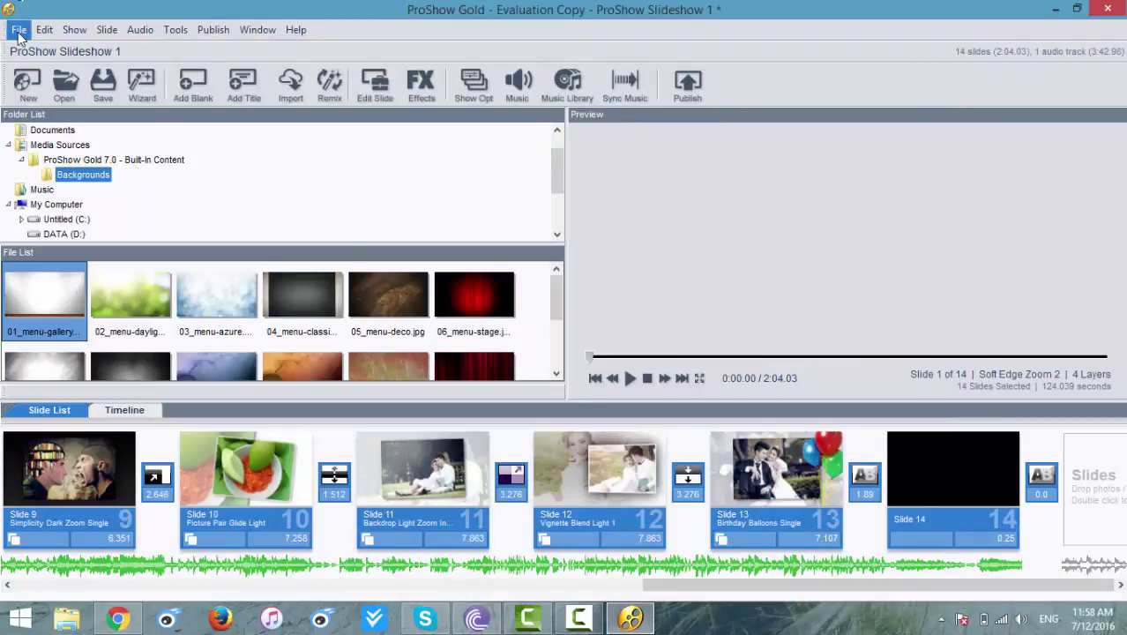
Publish the show as a video file for web and devices, choosing the 720p preset under Video for Uploading to the Web
left_click(683, 86)
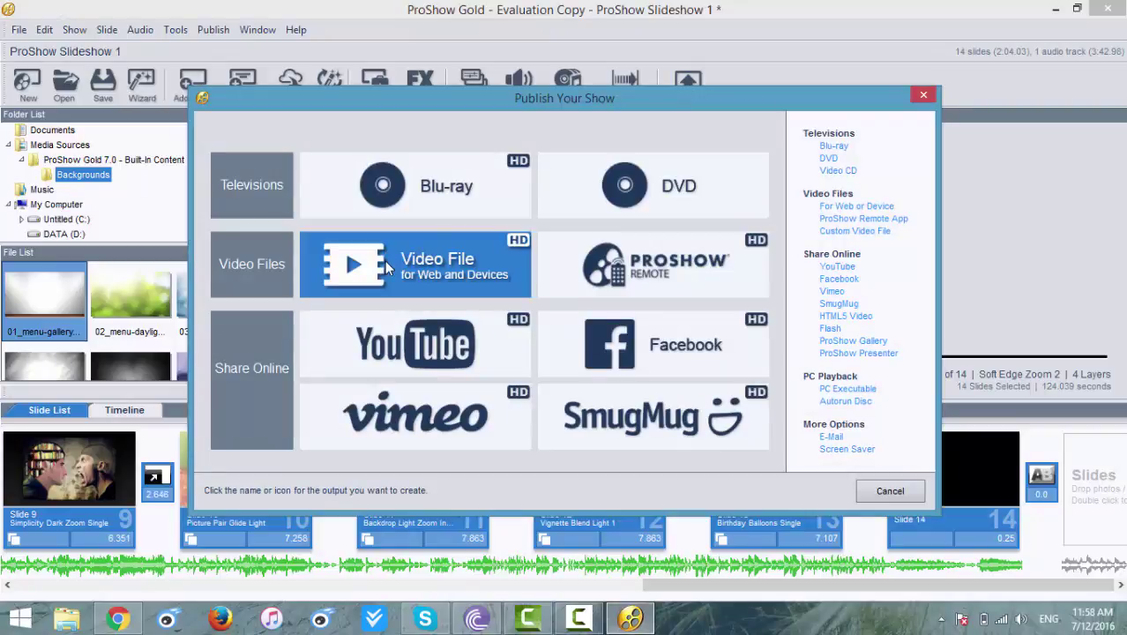
left_click(445, 277)
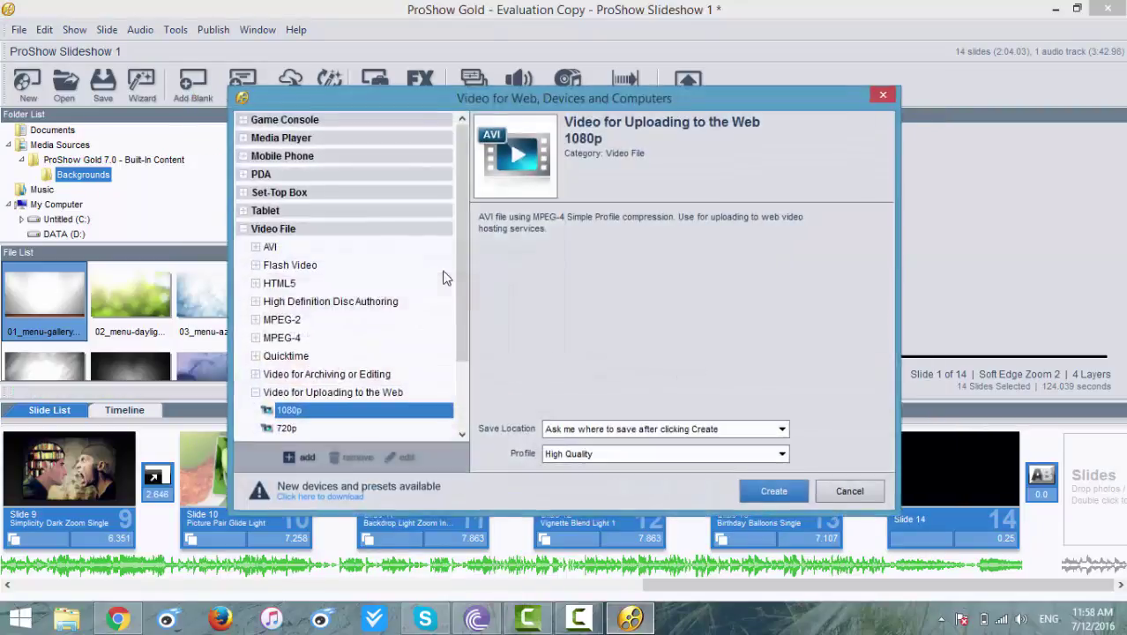
left_click(462, 431)
left_click(462, 437)
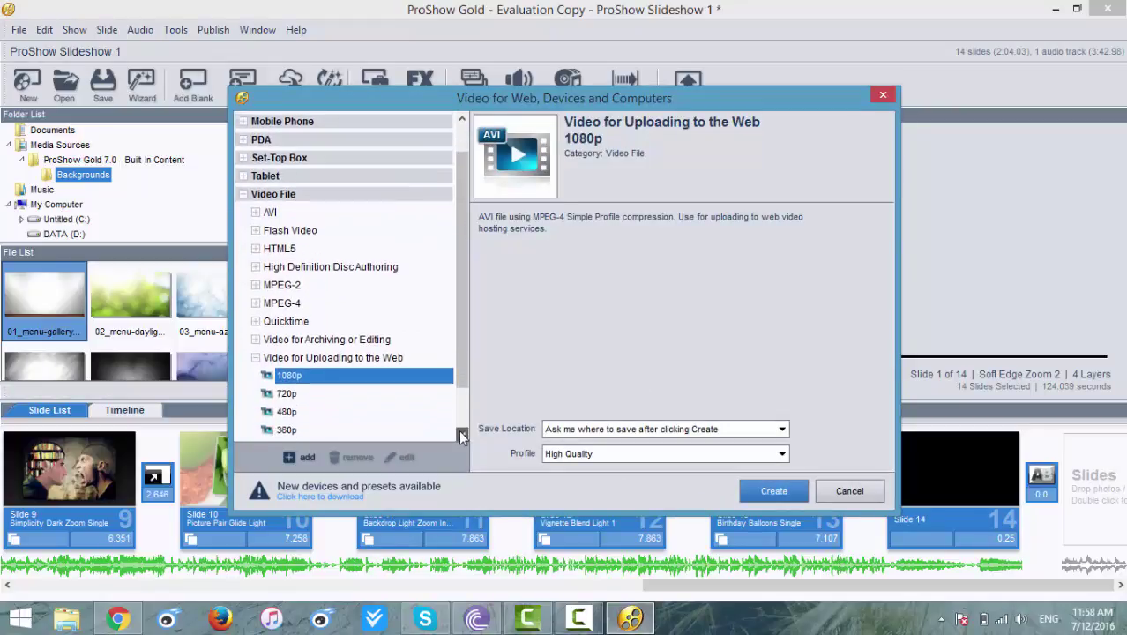
left_click(462, 437)
left_click(462, 436)
left_click(462, 437)
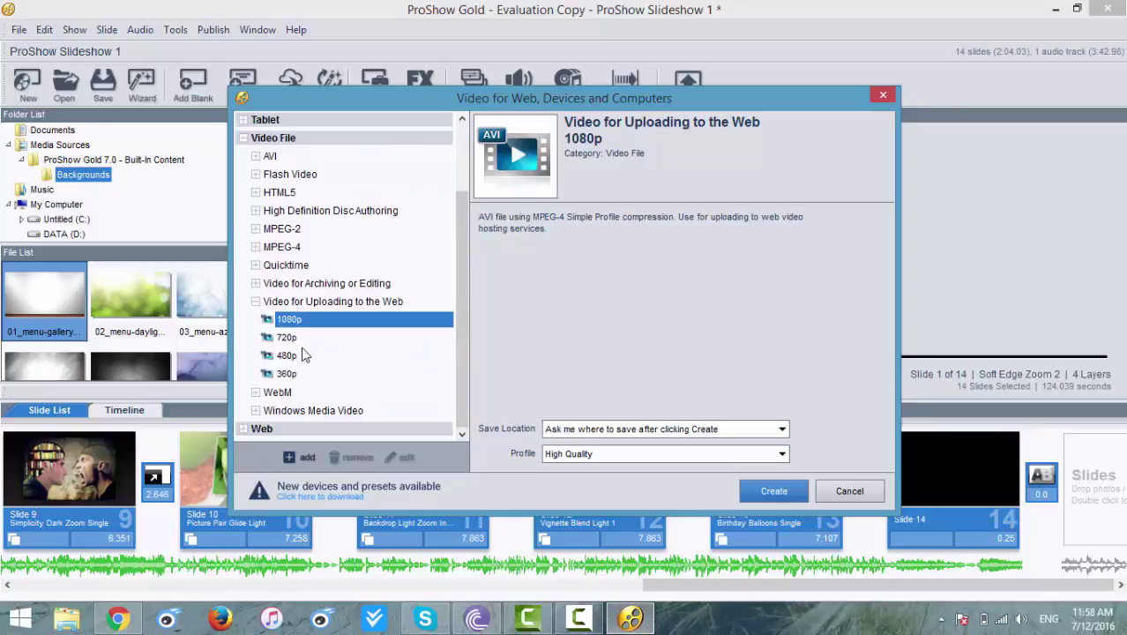
scroll(300, 355, "up", 1)
scroll(300, 354, "down", 1)
scroll(300, 355, "up", 2)
scroll(300, 355, "down", 2)
left_click(298, 342)
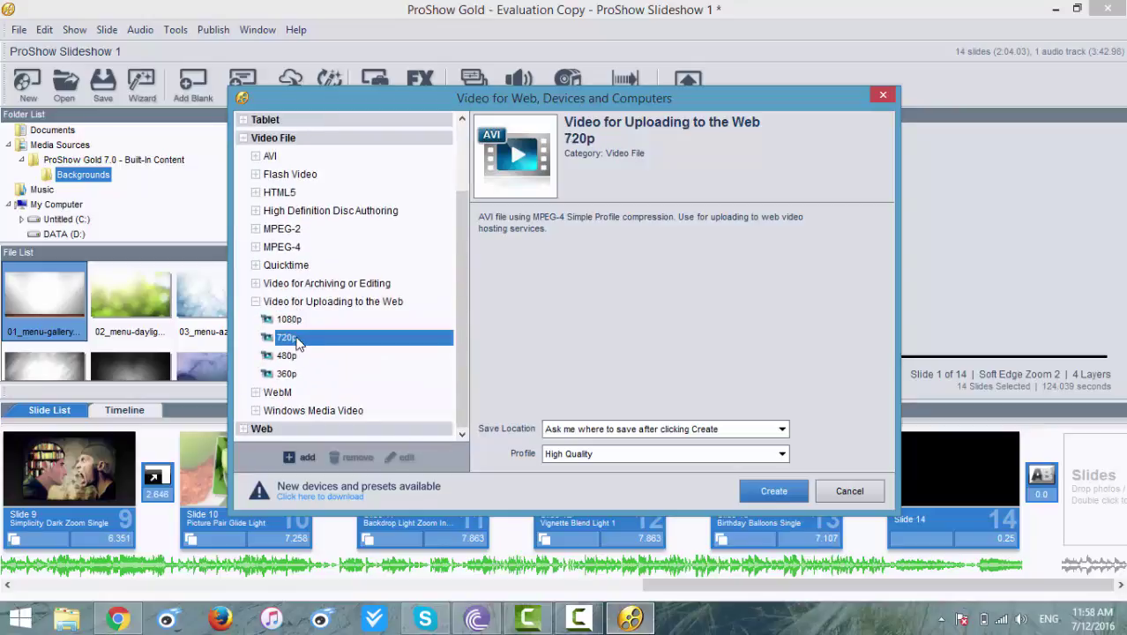
Create the video and save it to the Desktop as ProShow Slideshow 1.avi
left_click(771, 491)
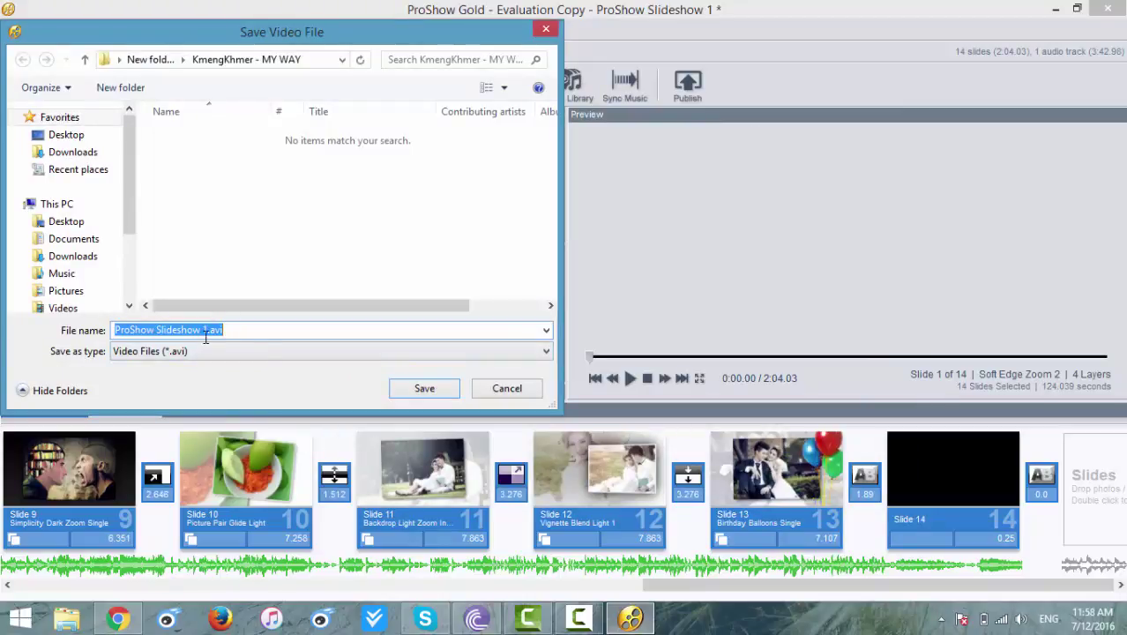
left_click(76, 137)
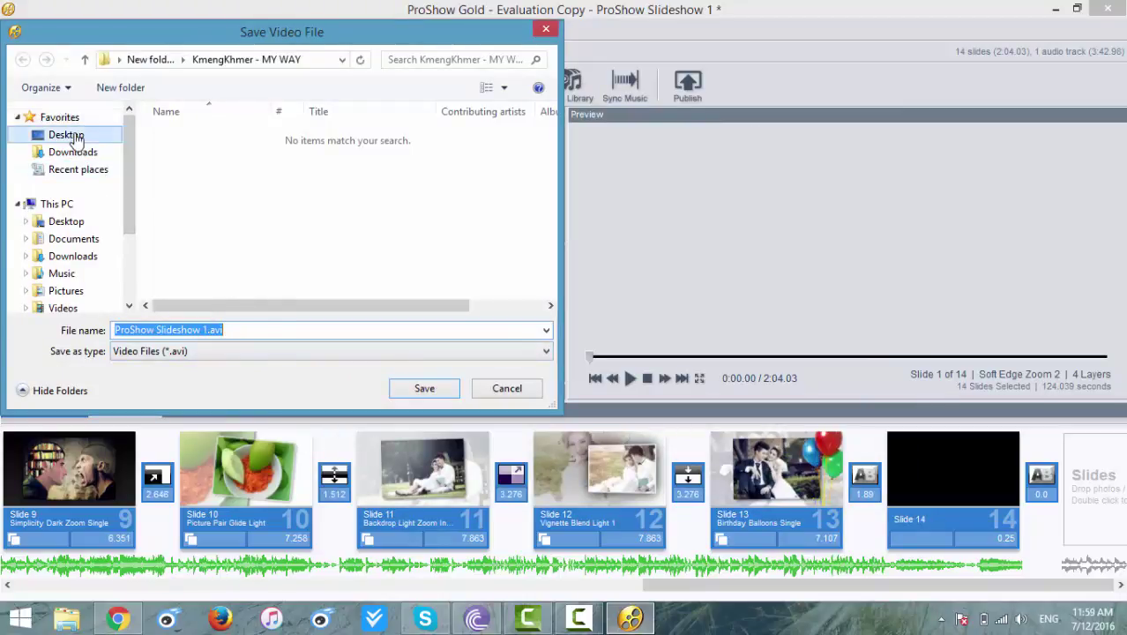
left_click(424, 389)
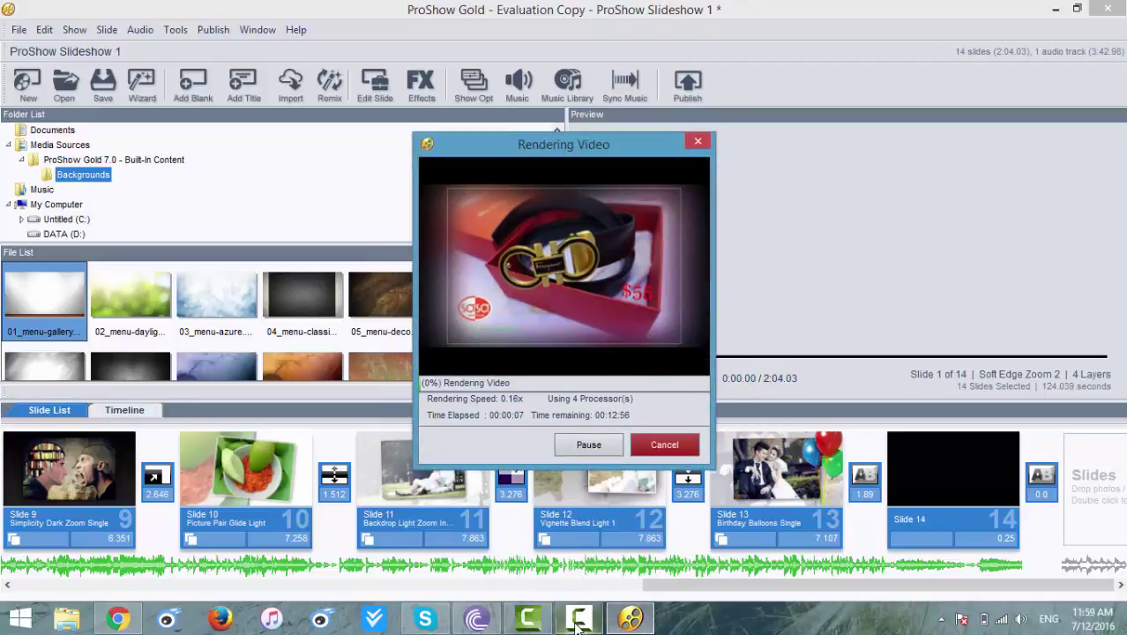
left_click(579, 618)
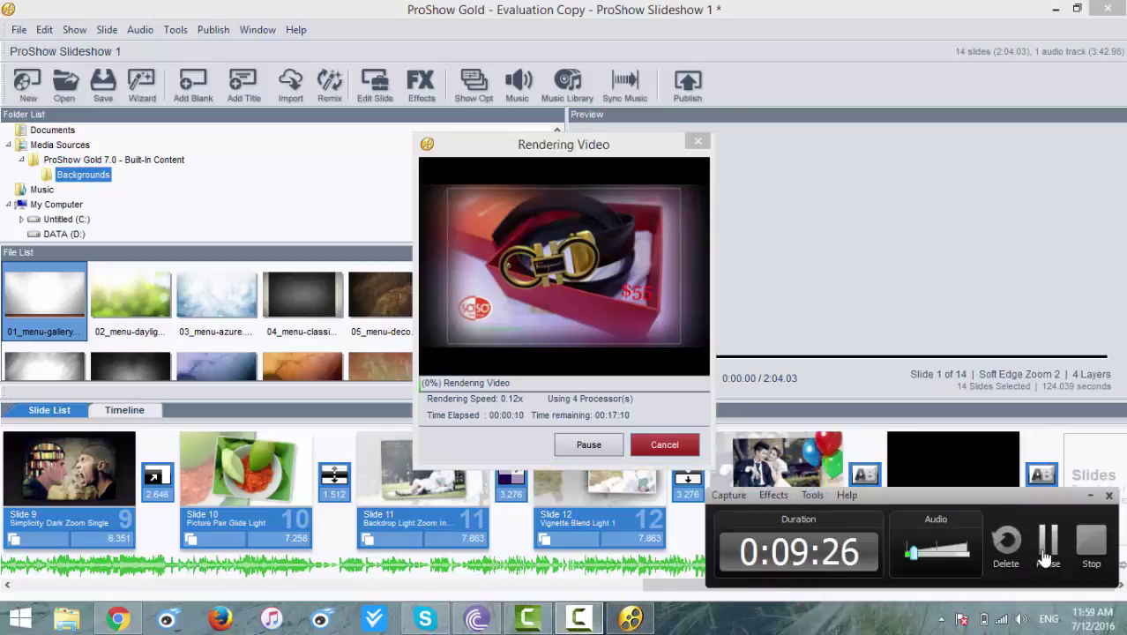
left_click(1045, 551)
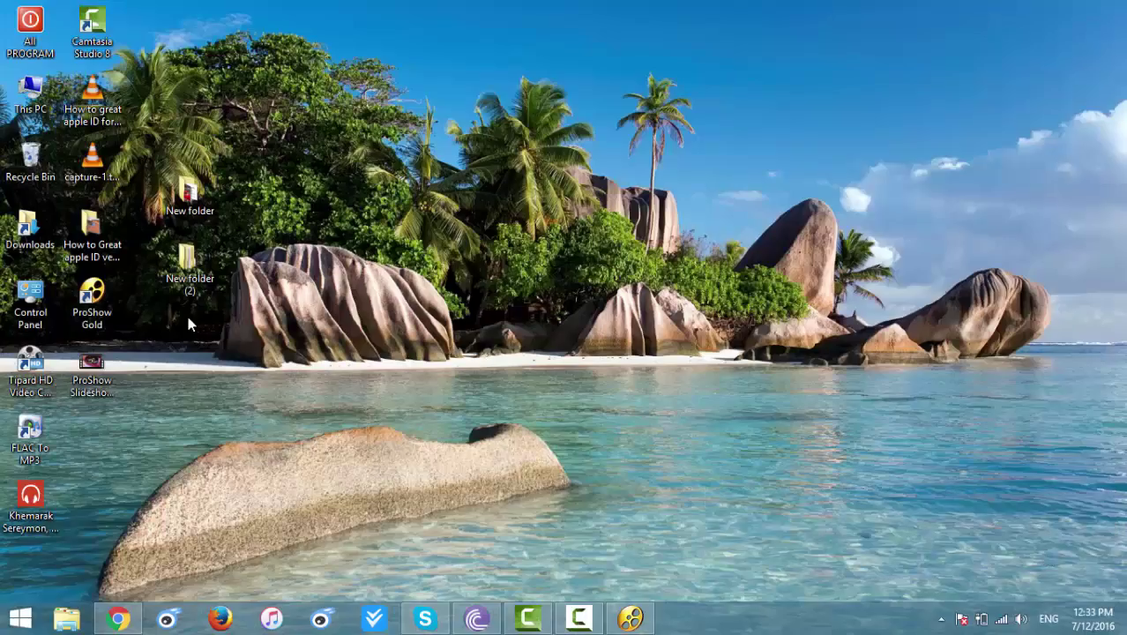
Play ProShow Slideshow 1.avi from the desktop, skip ahead to about 0:26 and turn off repeat playback
double_click(75, 390)
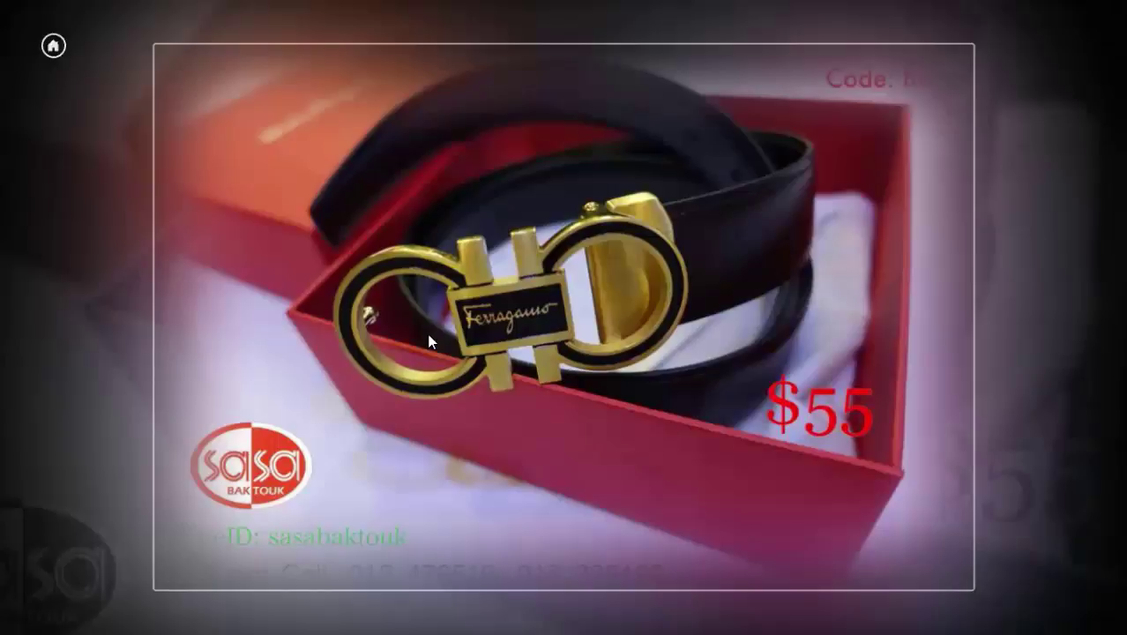
mouse_move(242, 457)
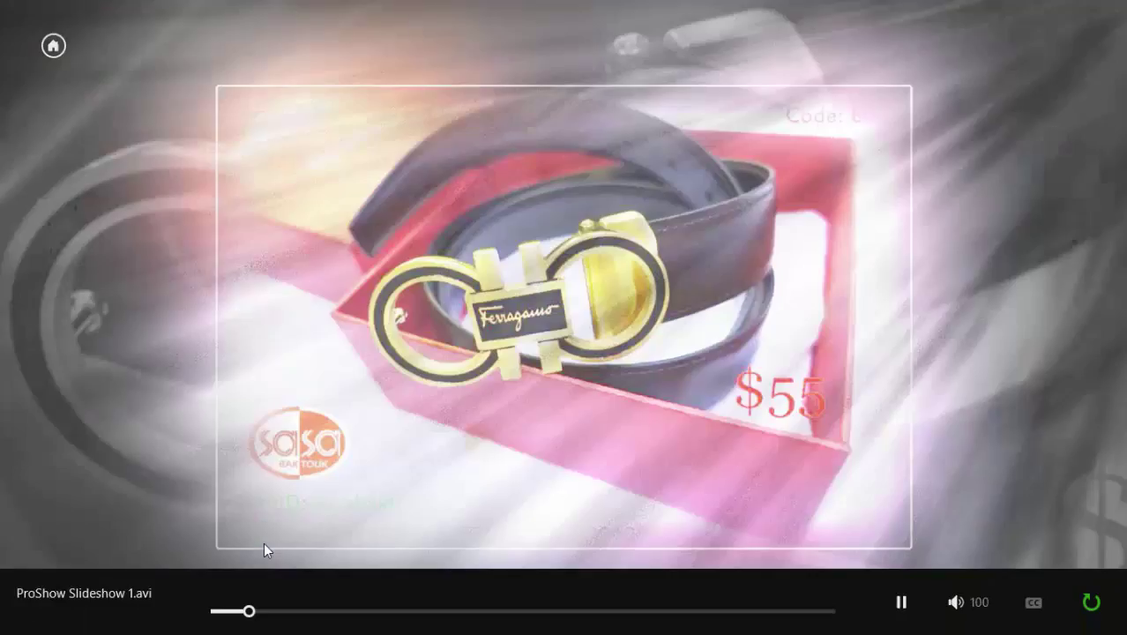
left_click(339, 597)
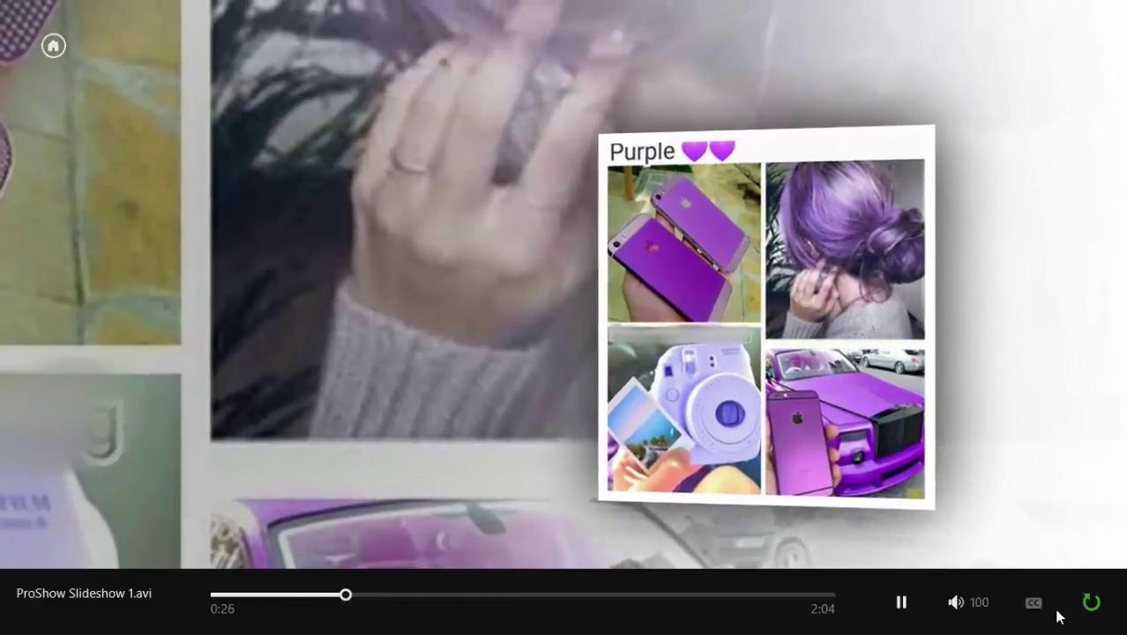
left_click(1095, 611)
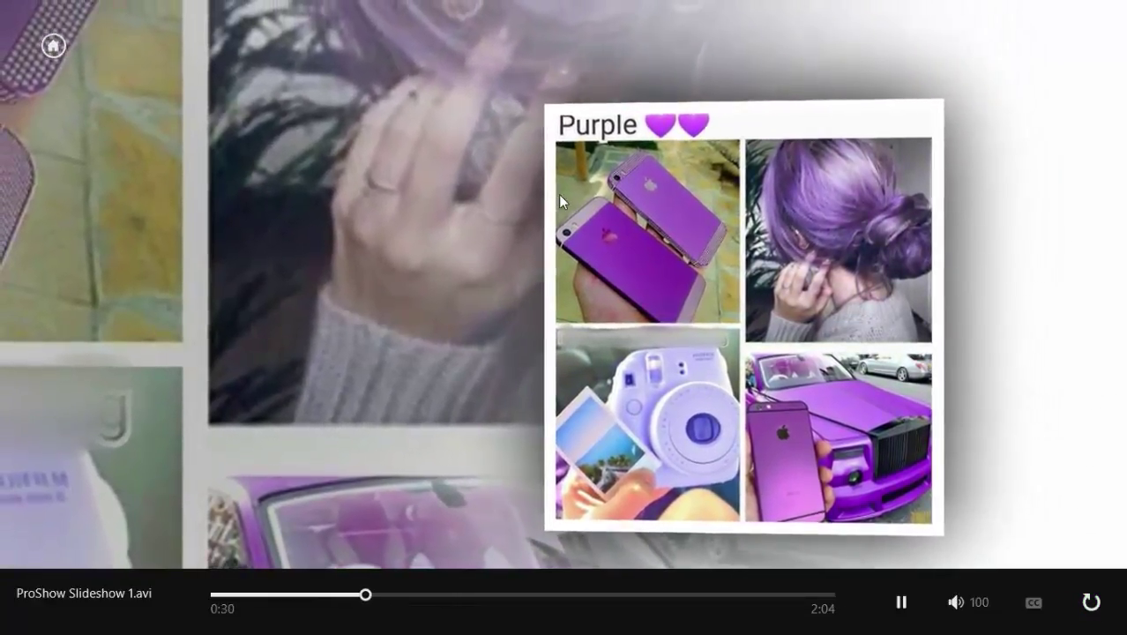
Leave the video player for the desktop and switch back to the ProShow Gold slide show project
key("super")
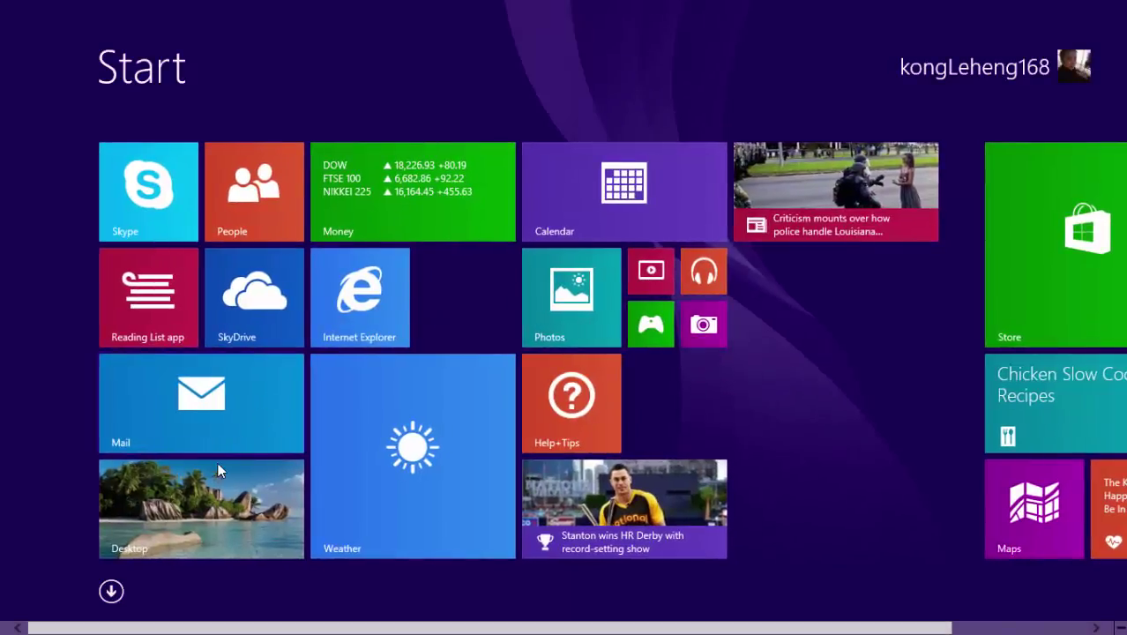
left_click(207, 502)
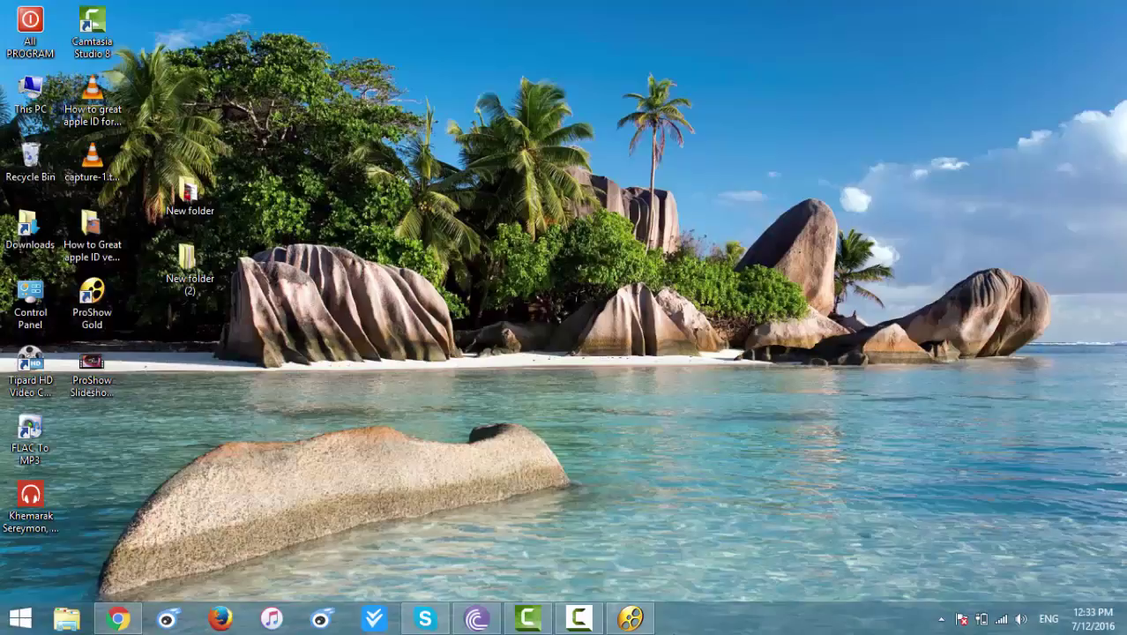
left_click(631, 620)
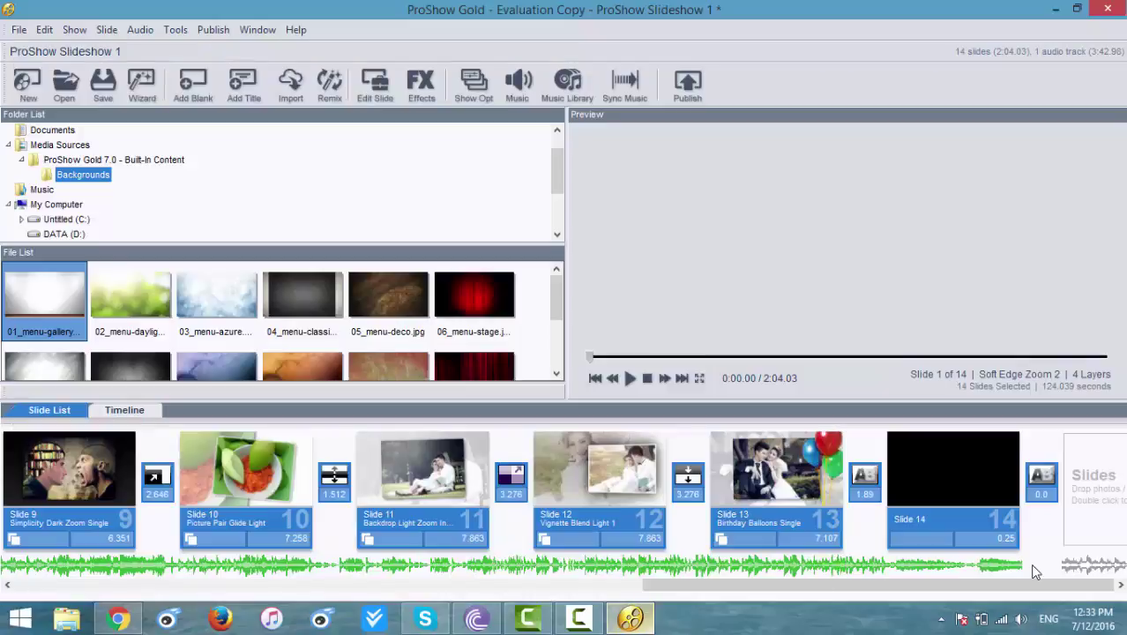